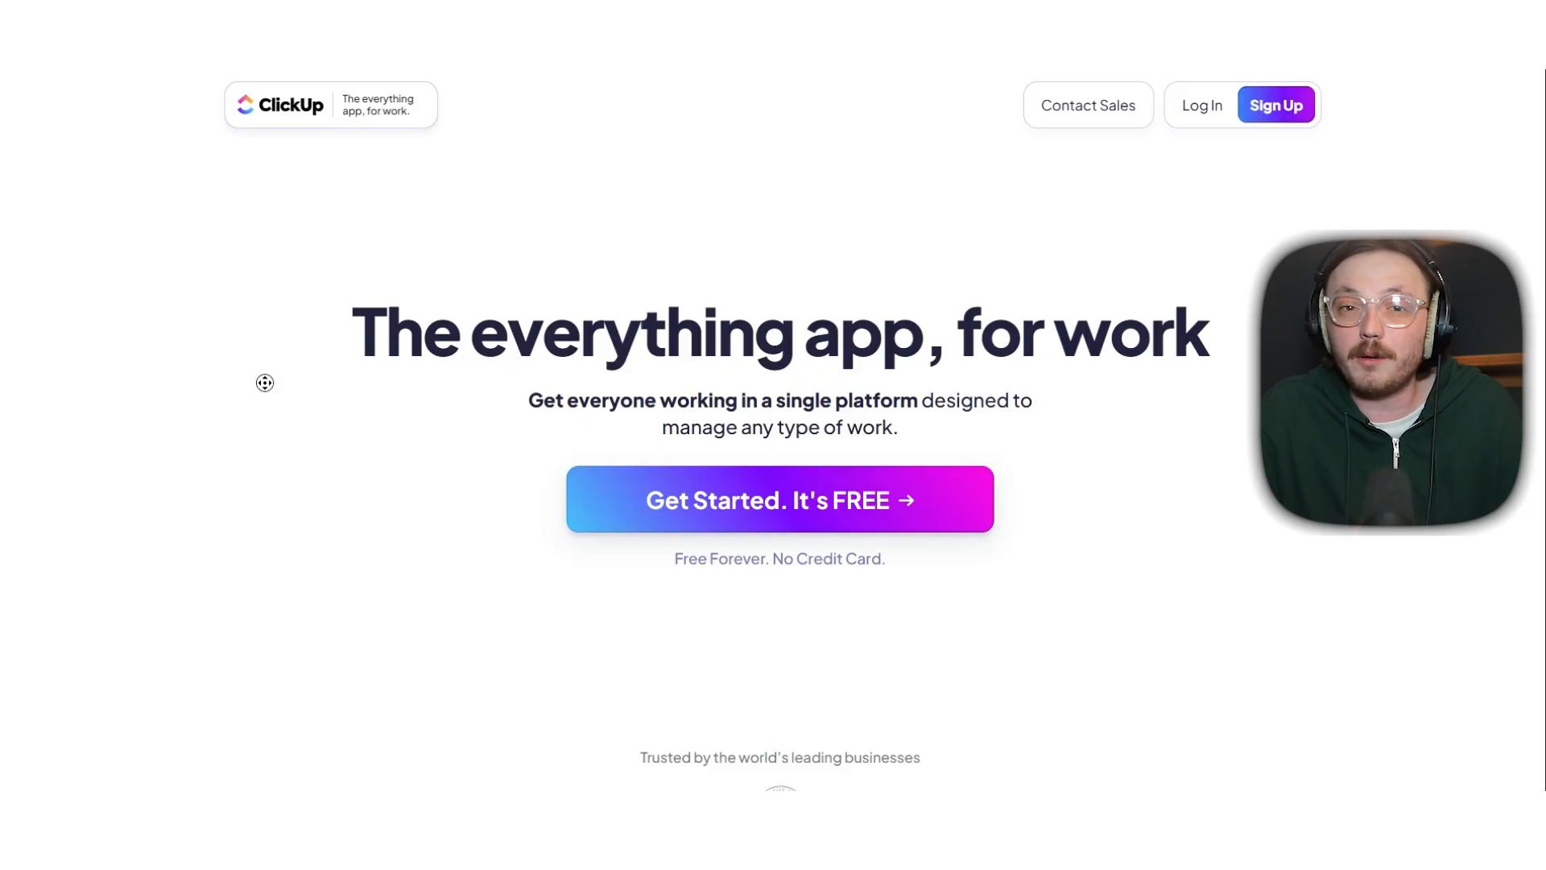
pyautogui.scroll(-7, 265, 423)
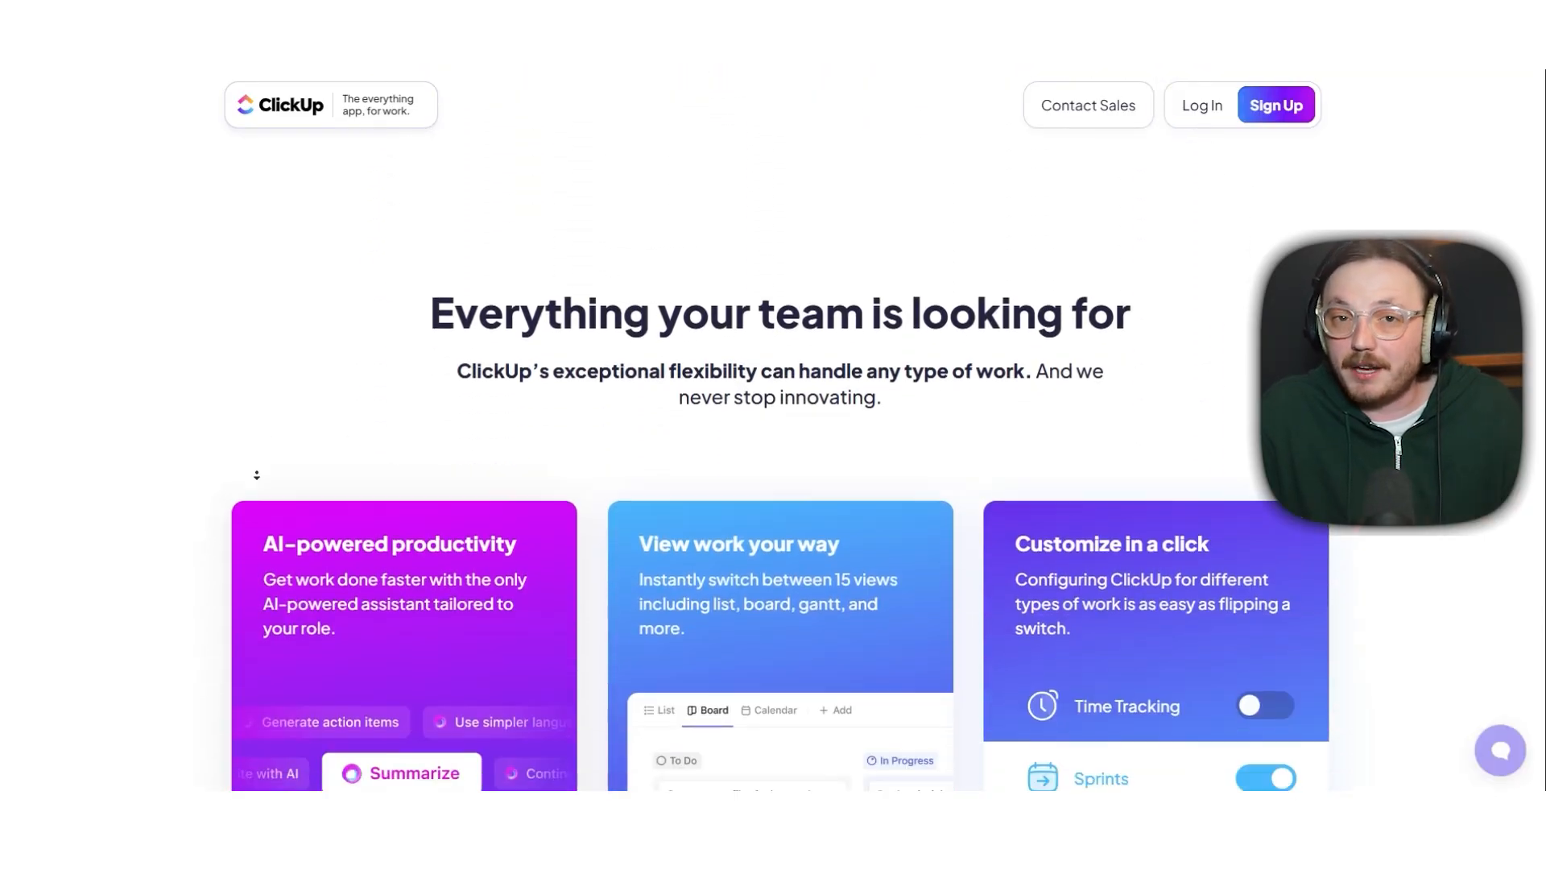
pyautogui.scroll(-2, 257, 475)
pyautogui.scroll(-2, 258, 478)
pyautogui.scroll(-2, 261, 481)
pyautogui.scroll(-2, 265, 484)
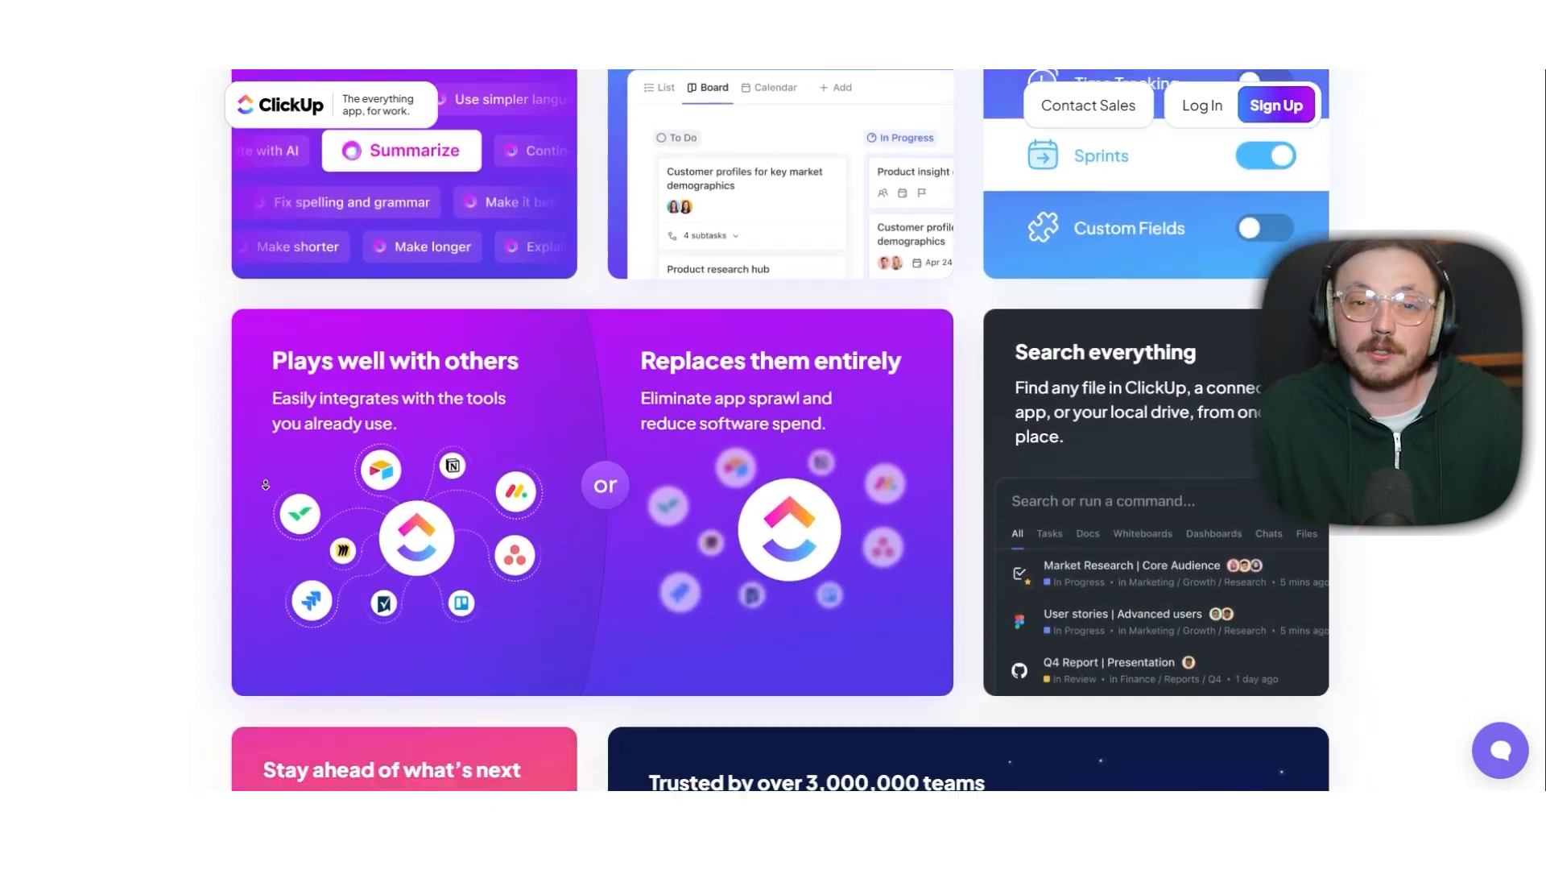
pyautogui.scroll(-3, 265, 485)
pyautogui.scroll(-2, 264, 482)
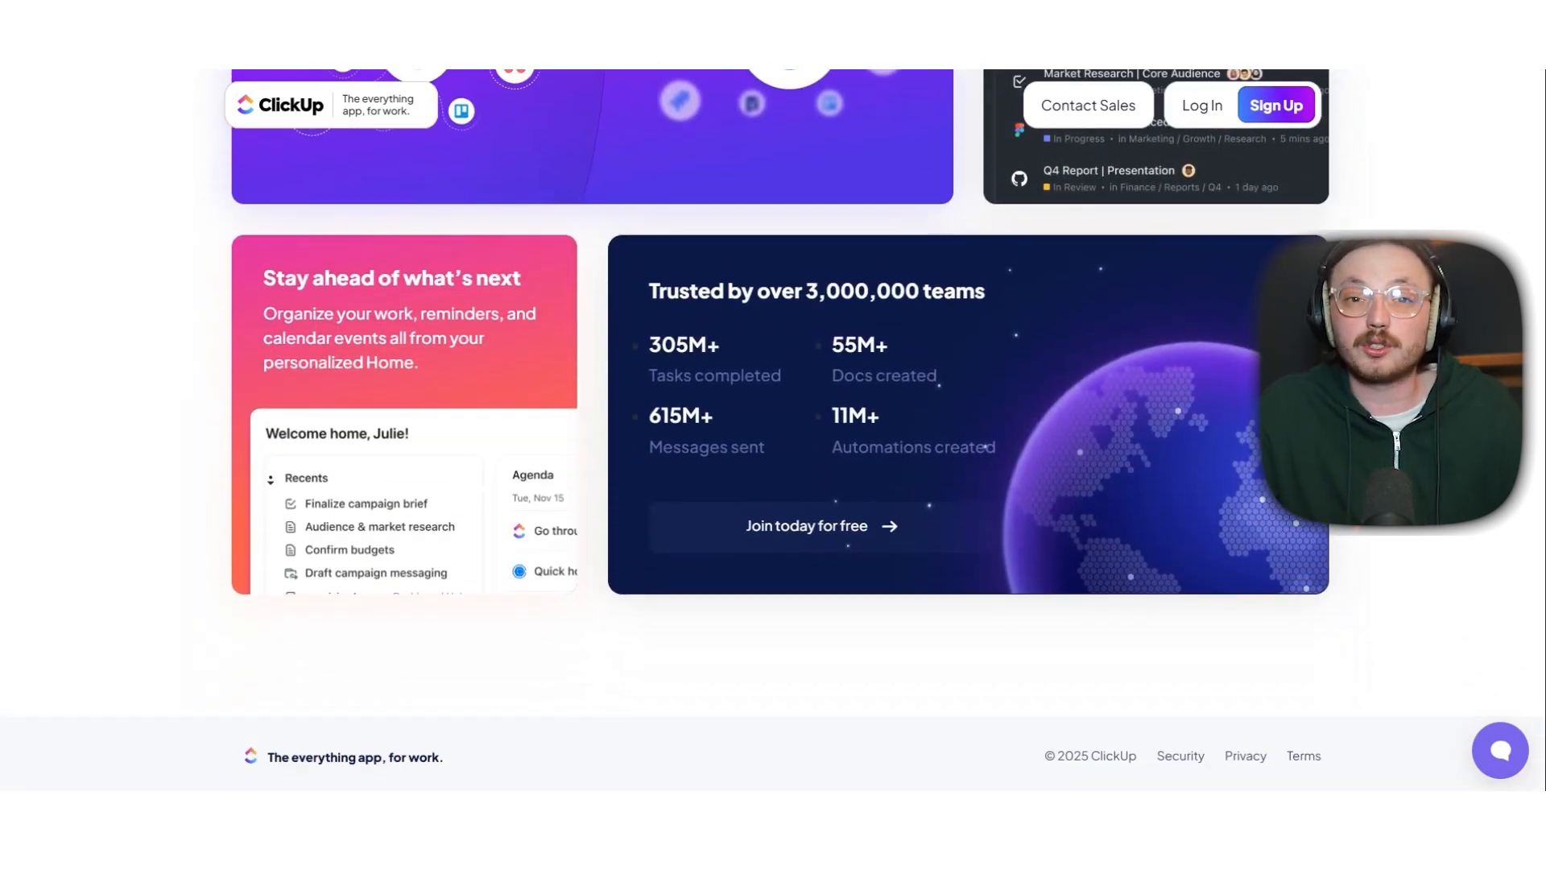
pyautogui.scroll(2, 282, 390)
pyautogui.scroll(3, 281, 339)
pyautogui.scroll(2, 279, 279)
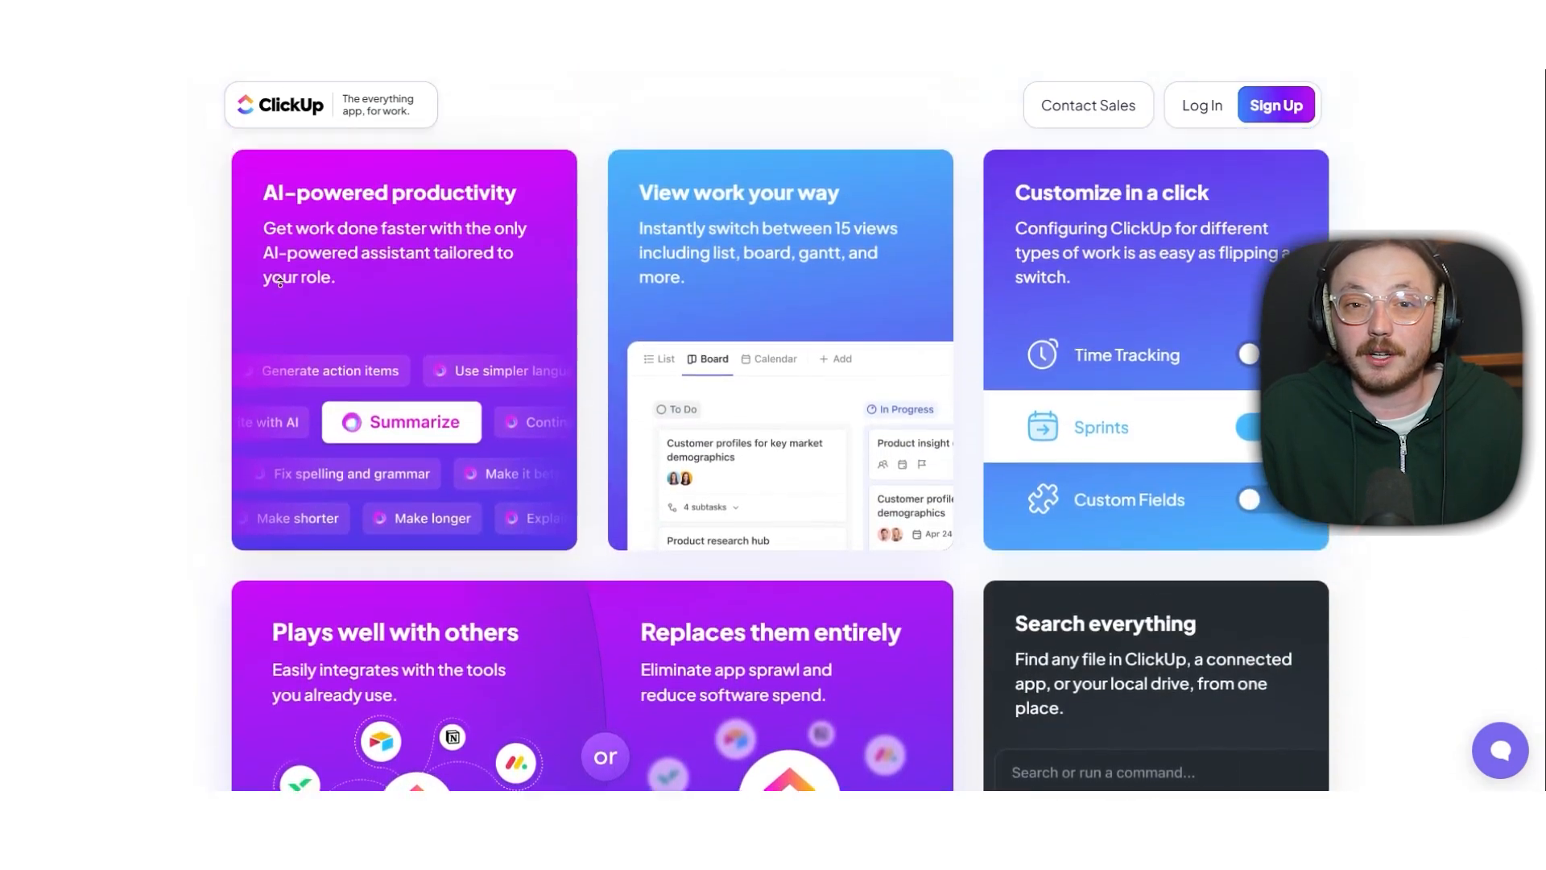
pyautogui.scroll(2, 279, 280)
pyautogui.scroll(2, 282, 283)
pyautogui.scroll(2, 283, 293)
pyautogui.scroll(2, 287, 294)
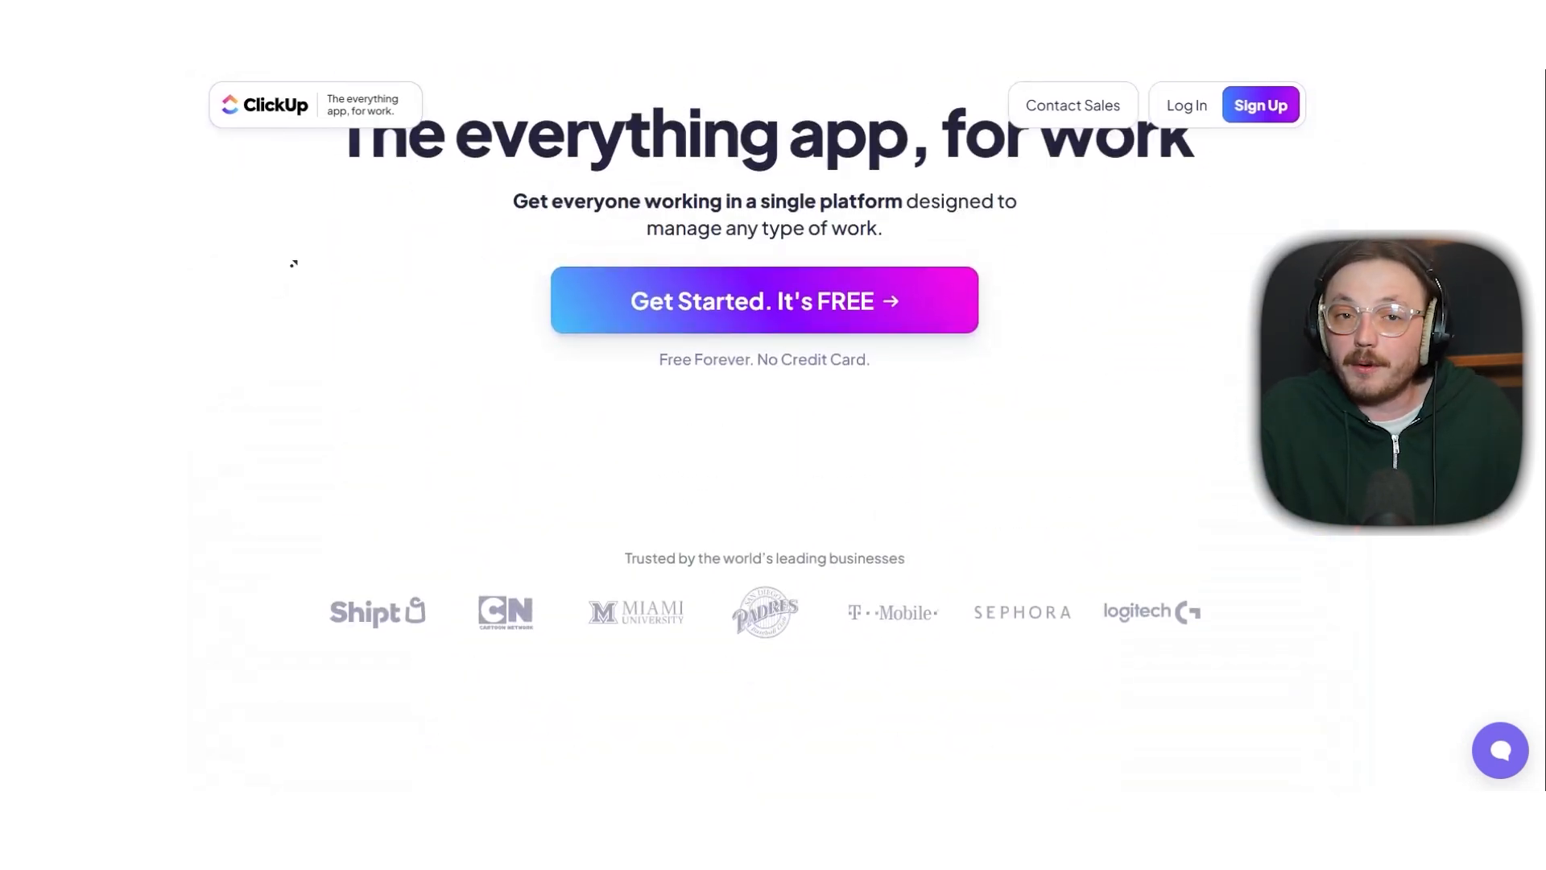
pyautogui.scroll(2, 295, 265)
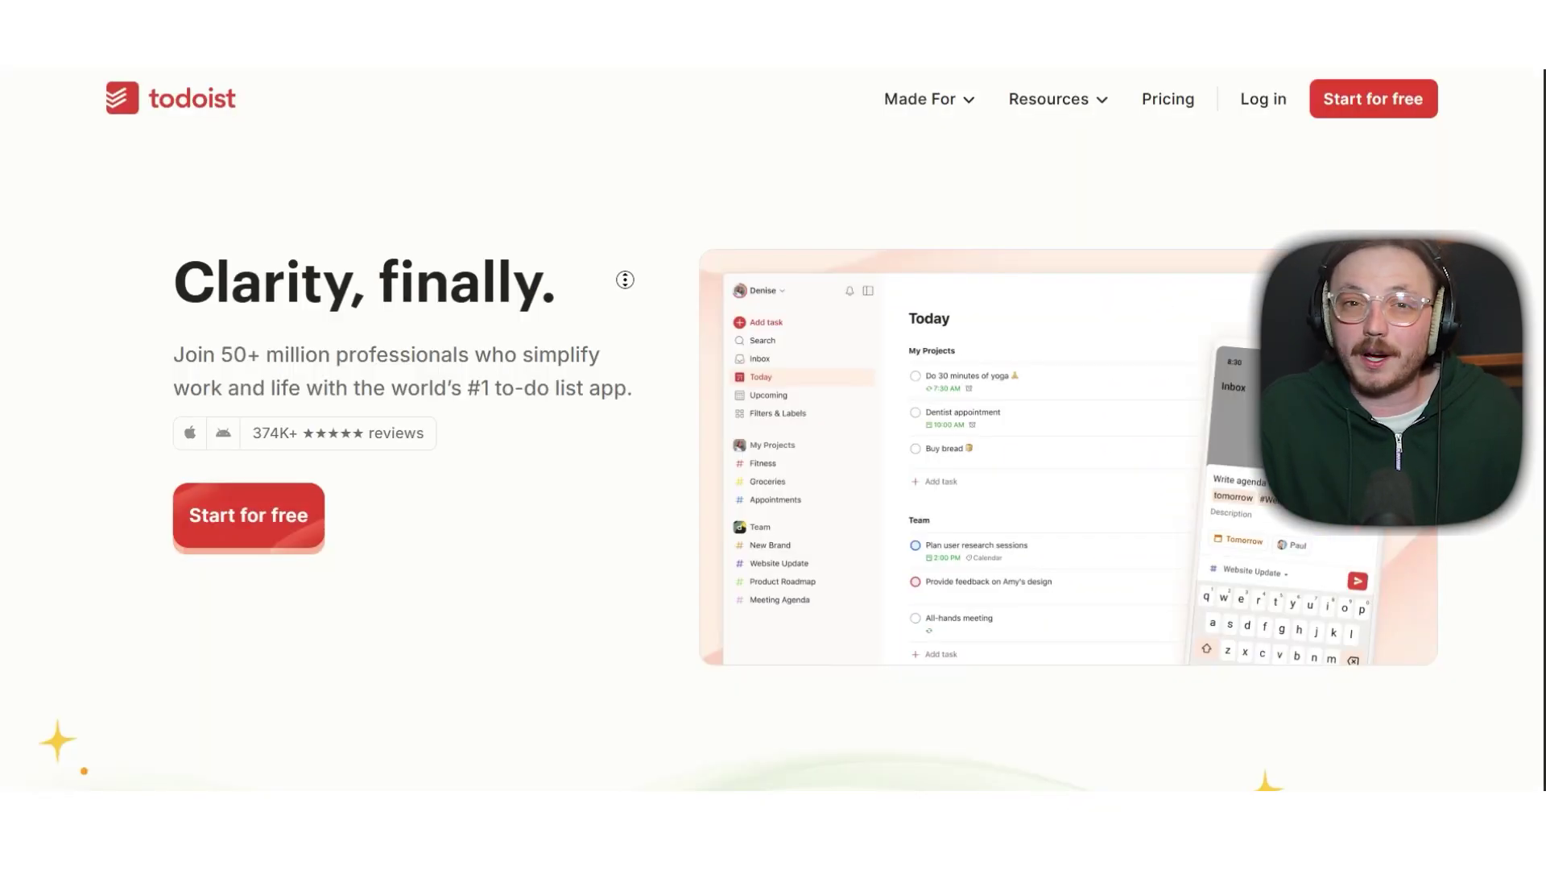
pyautogui.scroll(-1, 625, 339)
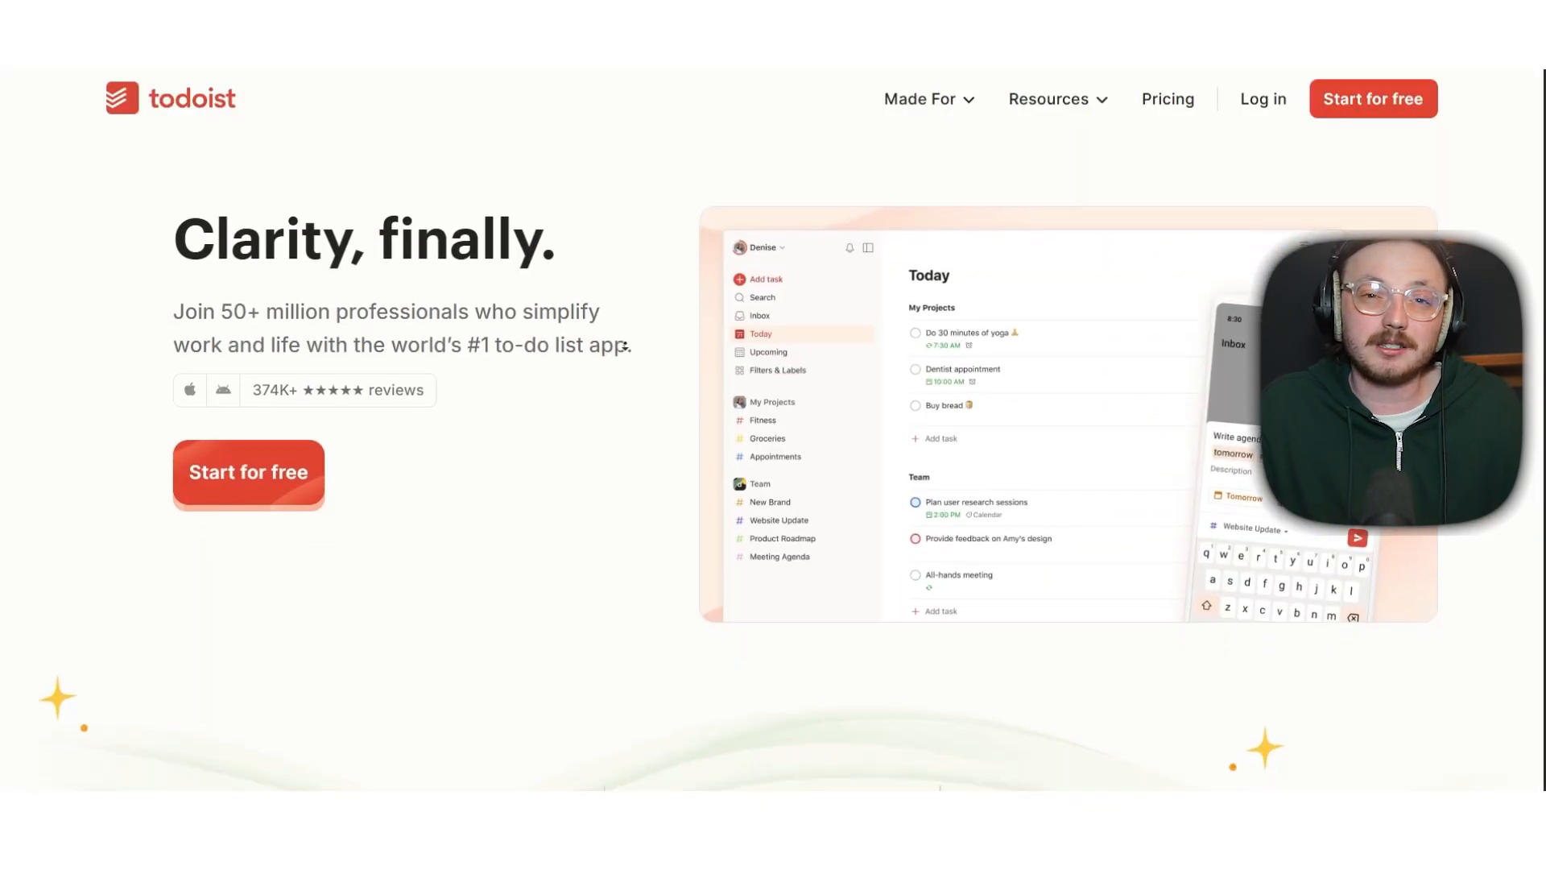
pyautogui.scroll(-2, 625, 355)
pyautogui.scroll(-2, 625, 356)
pyautogui.scroll(-2, 624, 355)
pyautogui.scroll(-2, 625, 355)
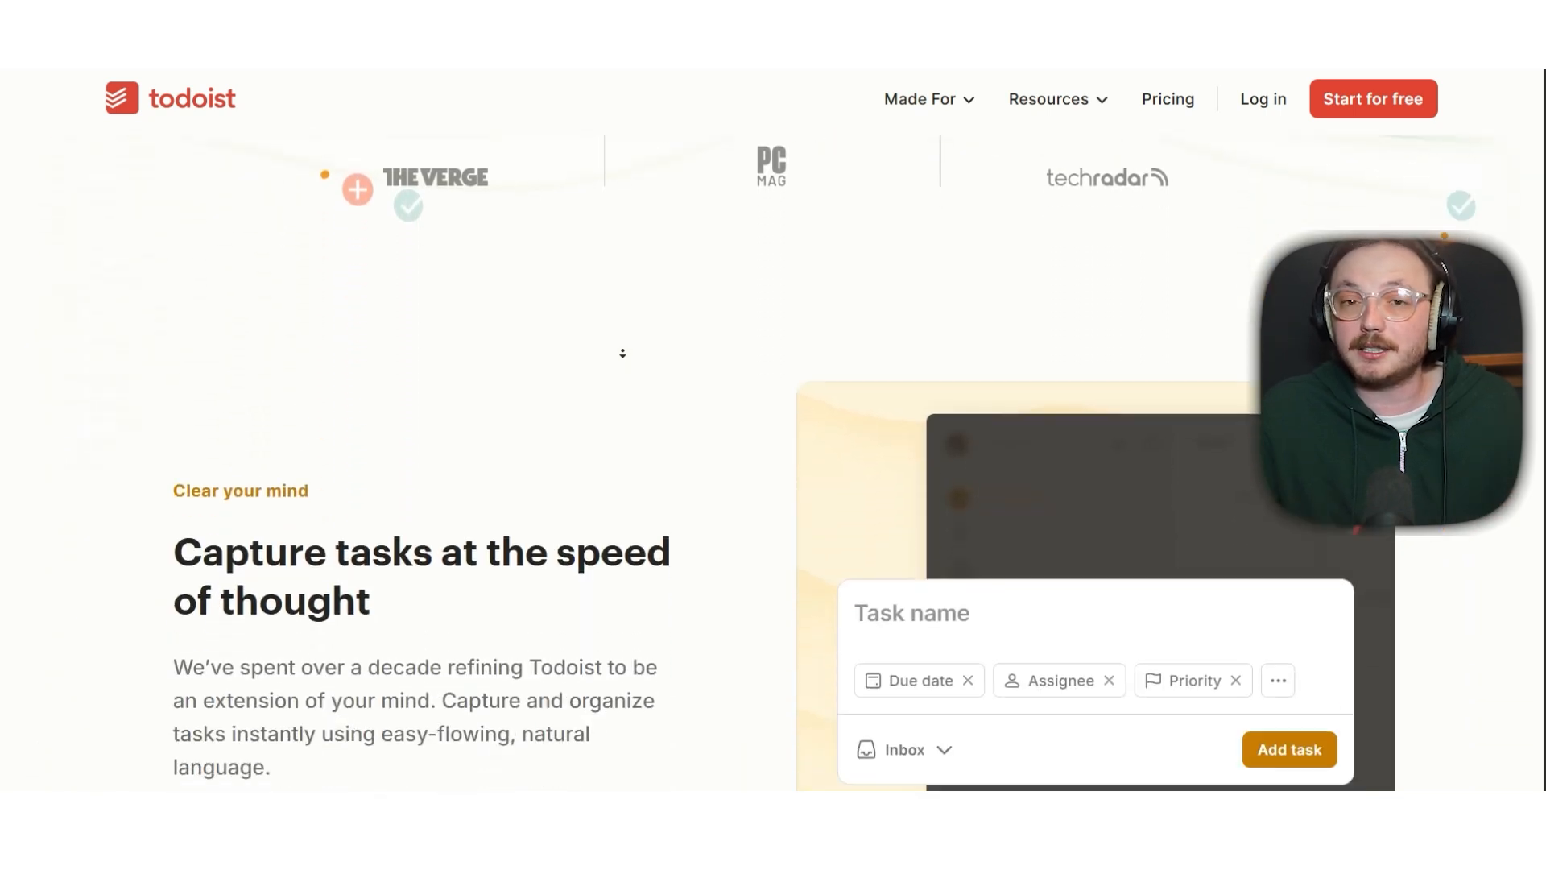
pyautogui.scroll(-1, 625, 355)
pyautogui.scroll(-1, 625, 355)
pyautogui.scroll(-1, 623, 354)
pyautogui.scroll(-2, 624, 353)
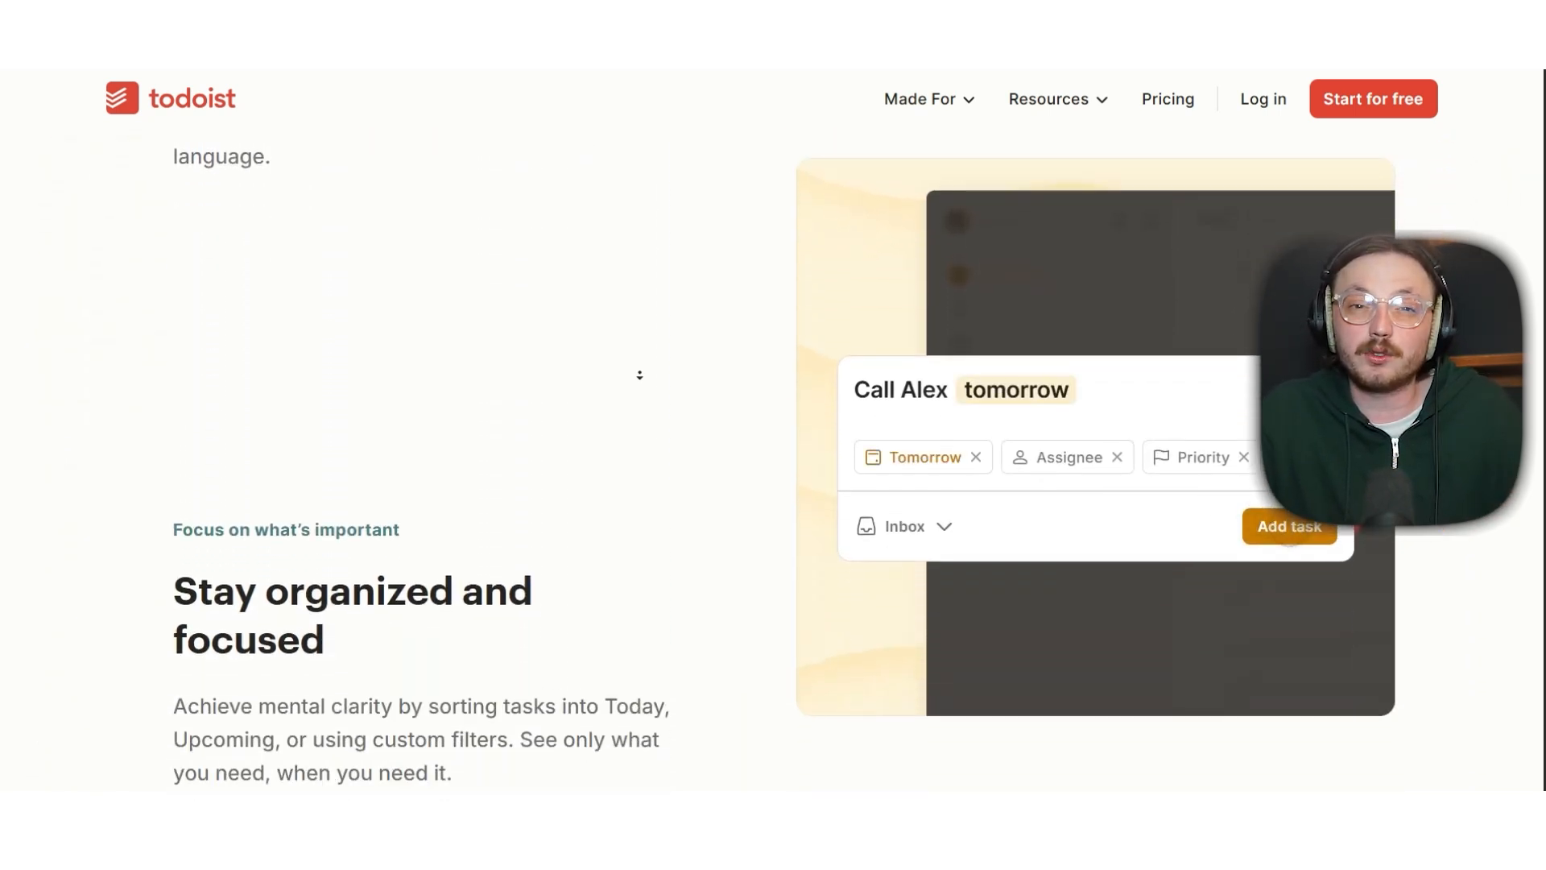
pyautogui.scroll(-2, 638, 371)
pyautogui.scroll(-2, 638, 359)
pyautogui.scroll(-2, 636, 356)
pyautogui.scroll(-2, 637, 359)
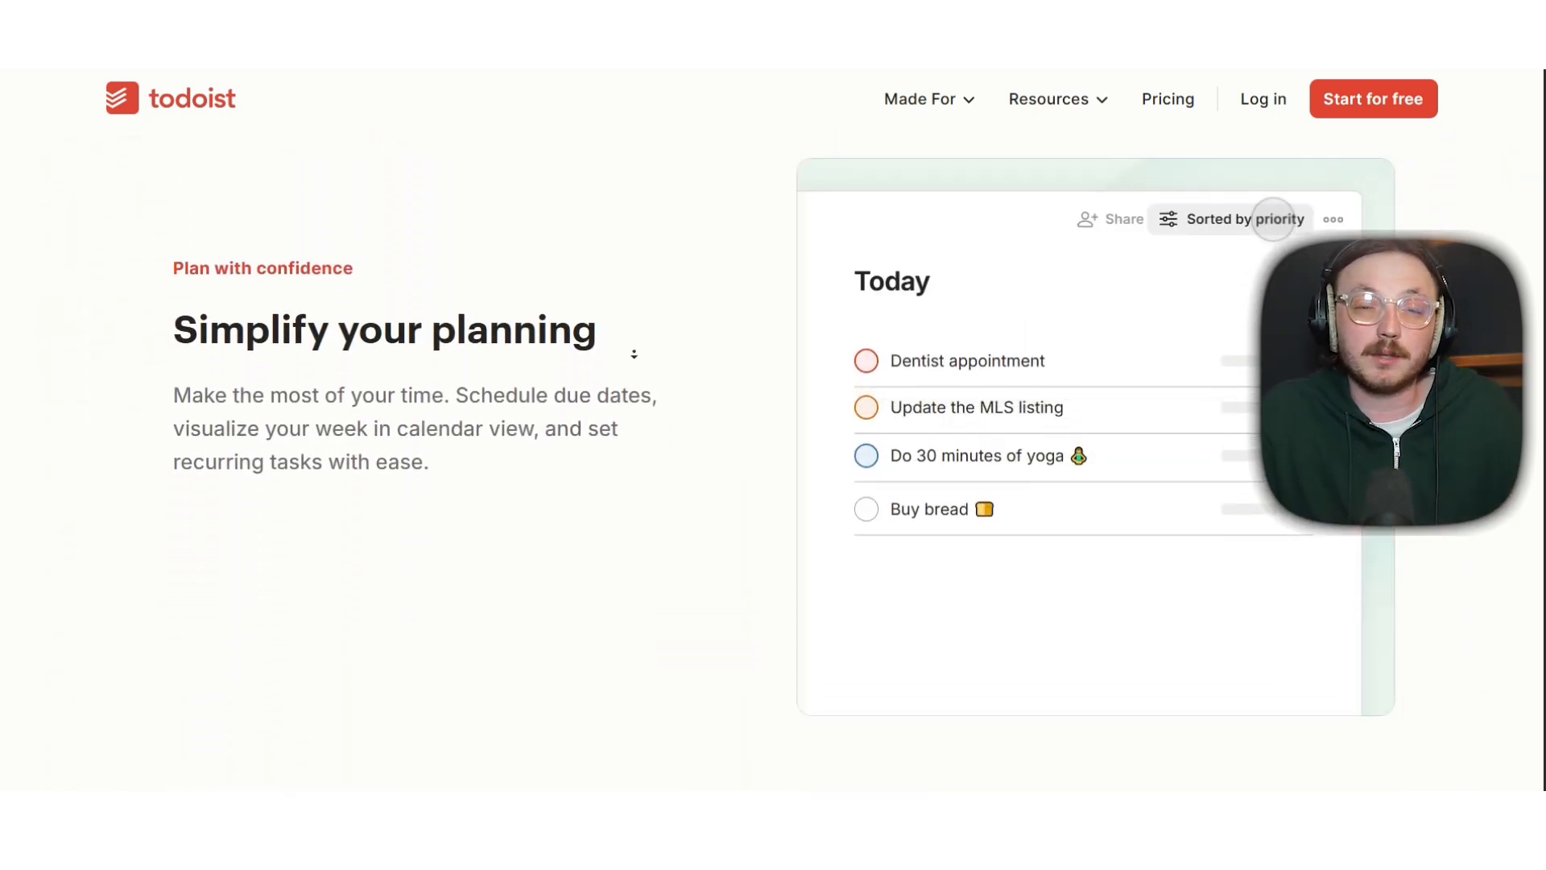
pyautogui.scroll(-2, 634, 353)
pyautogui.scroll(-2, 634, 354)
pyautogui.scroll(-2, 633, 353)
pyautogui.scroll(-2, 633, 354)
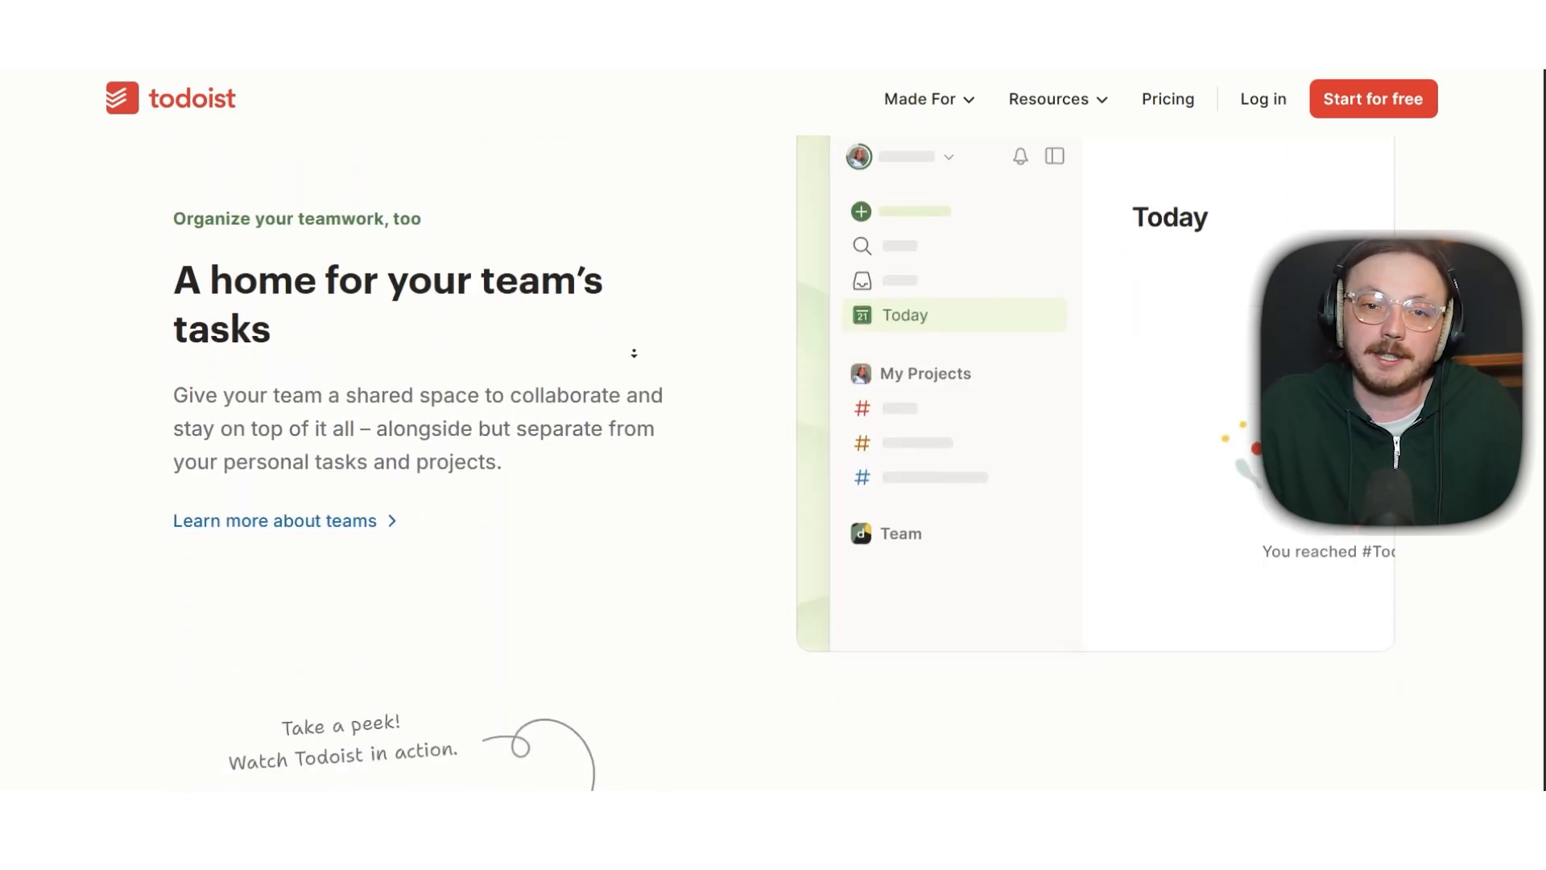
pyautogui.scroll(-2, 633, 352)
pyautogui.scroll(-2, 633, 353)
pyautogui.scroll(-2, 633, 353)
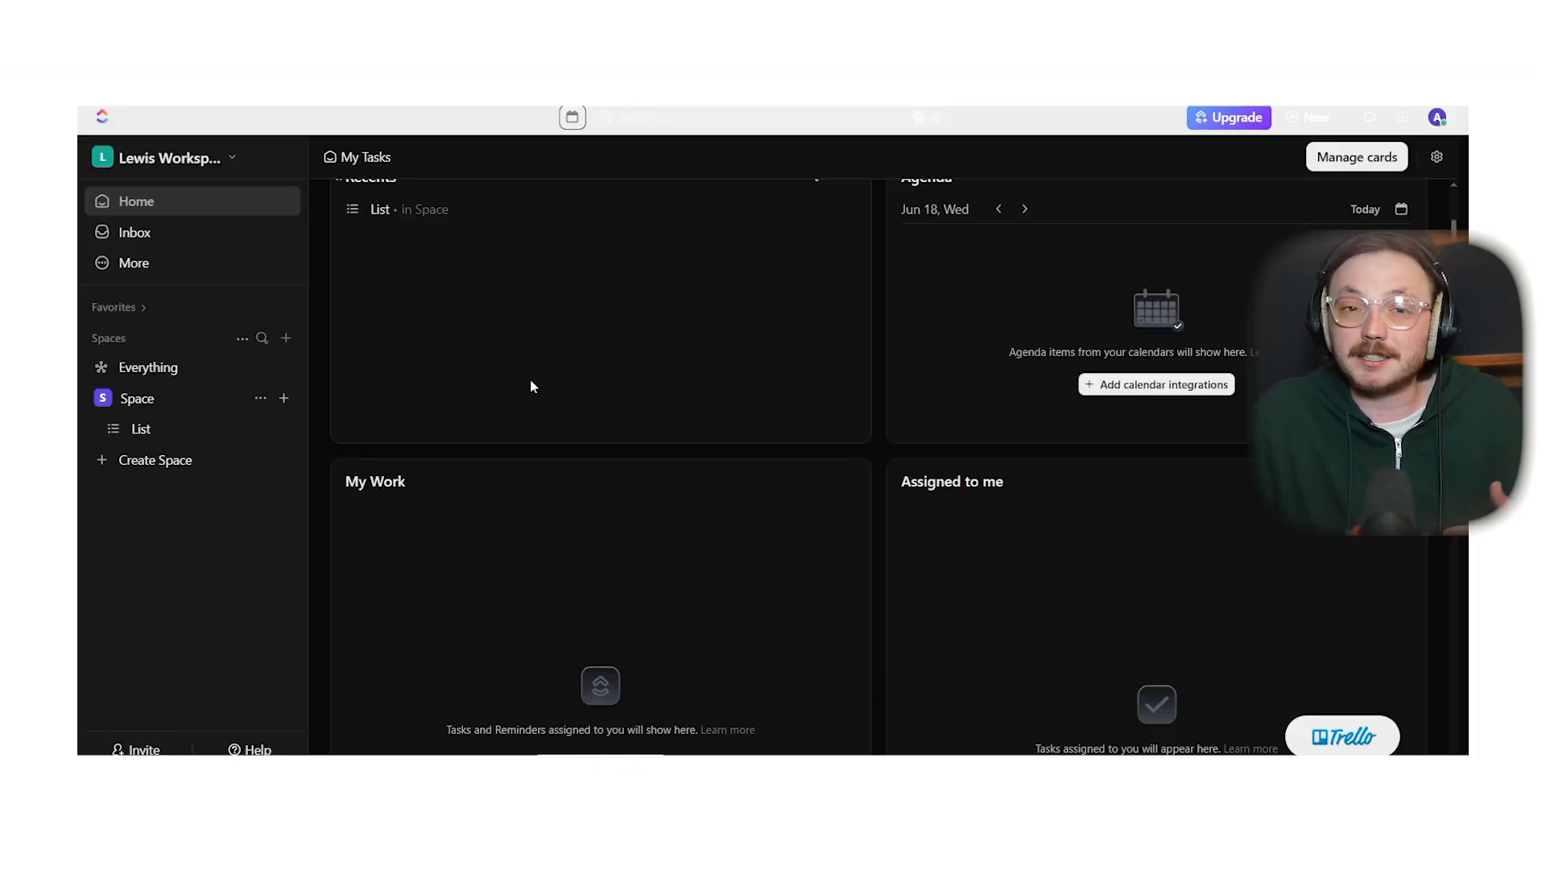
pyautogui.click(208, 236)
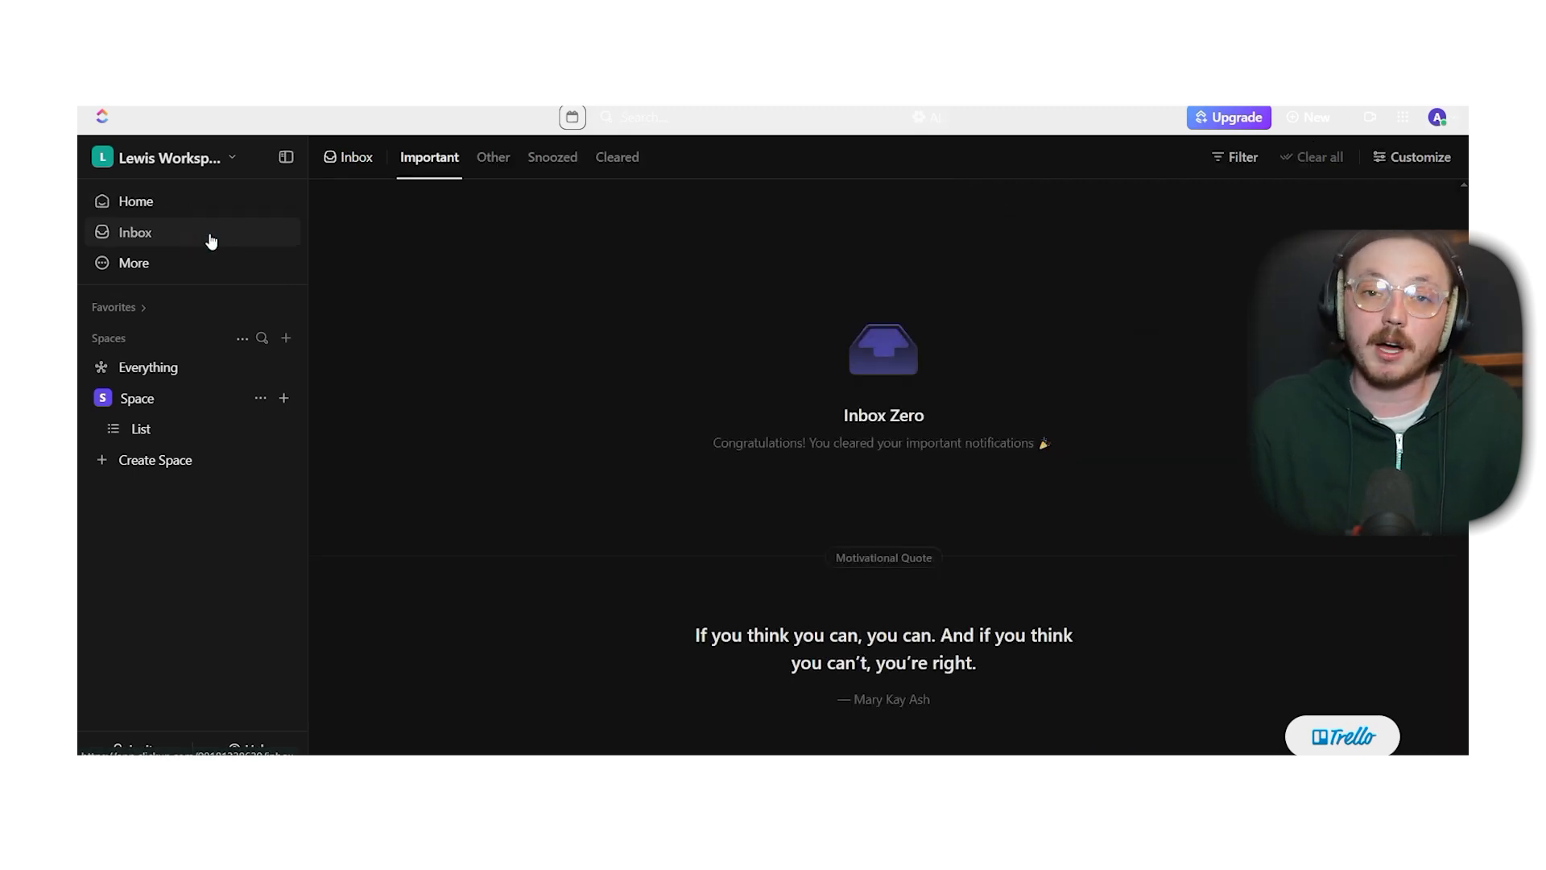
pyautogui.click(216, 261)
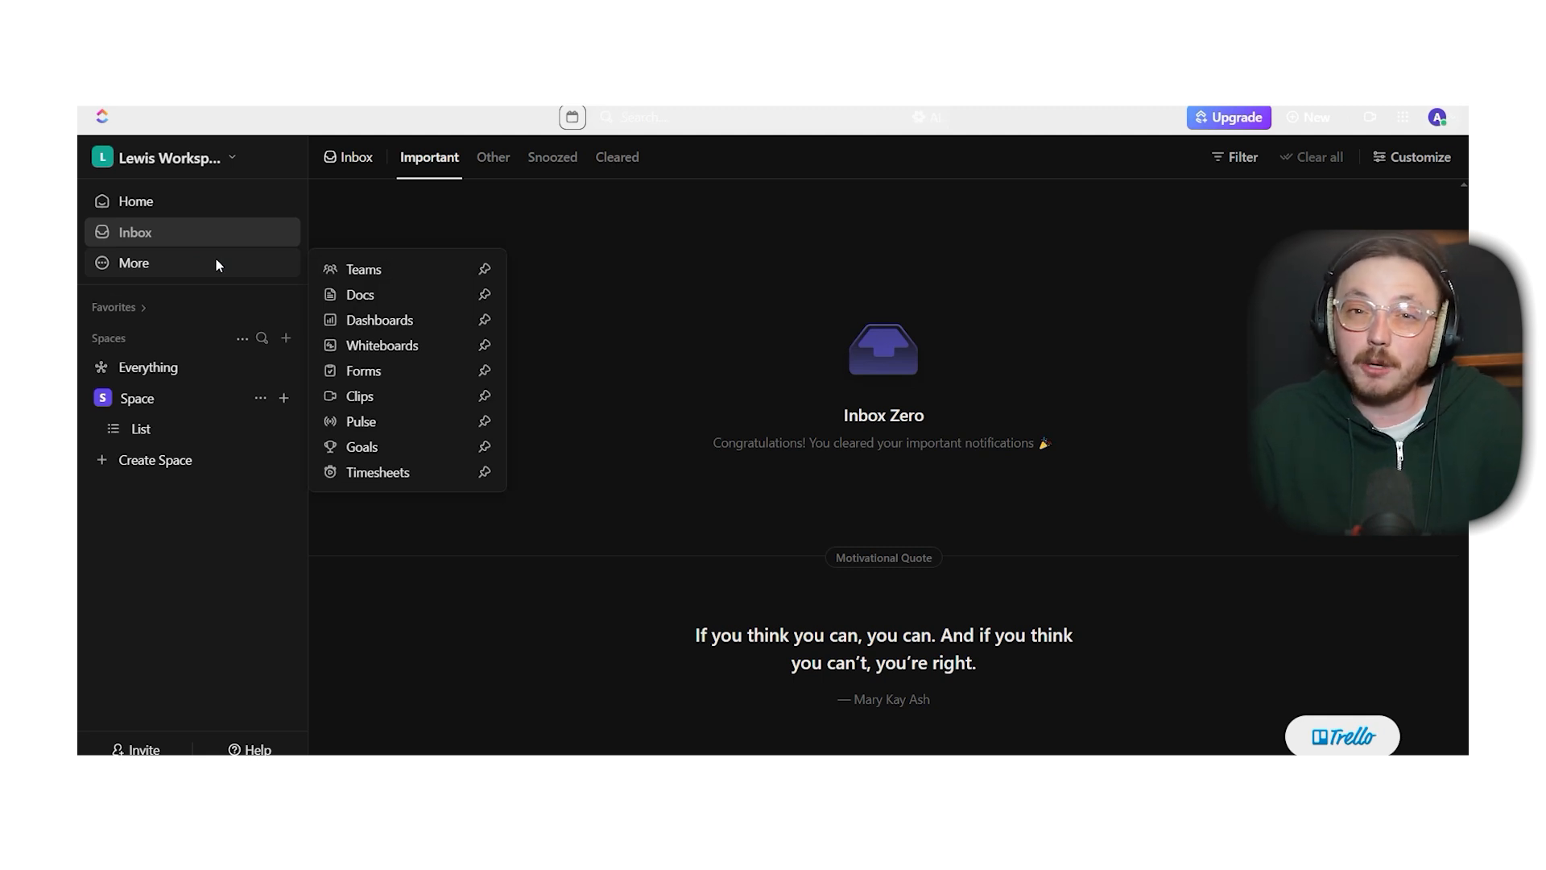
pyautogui.click(217, 488)
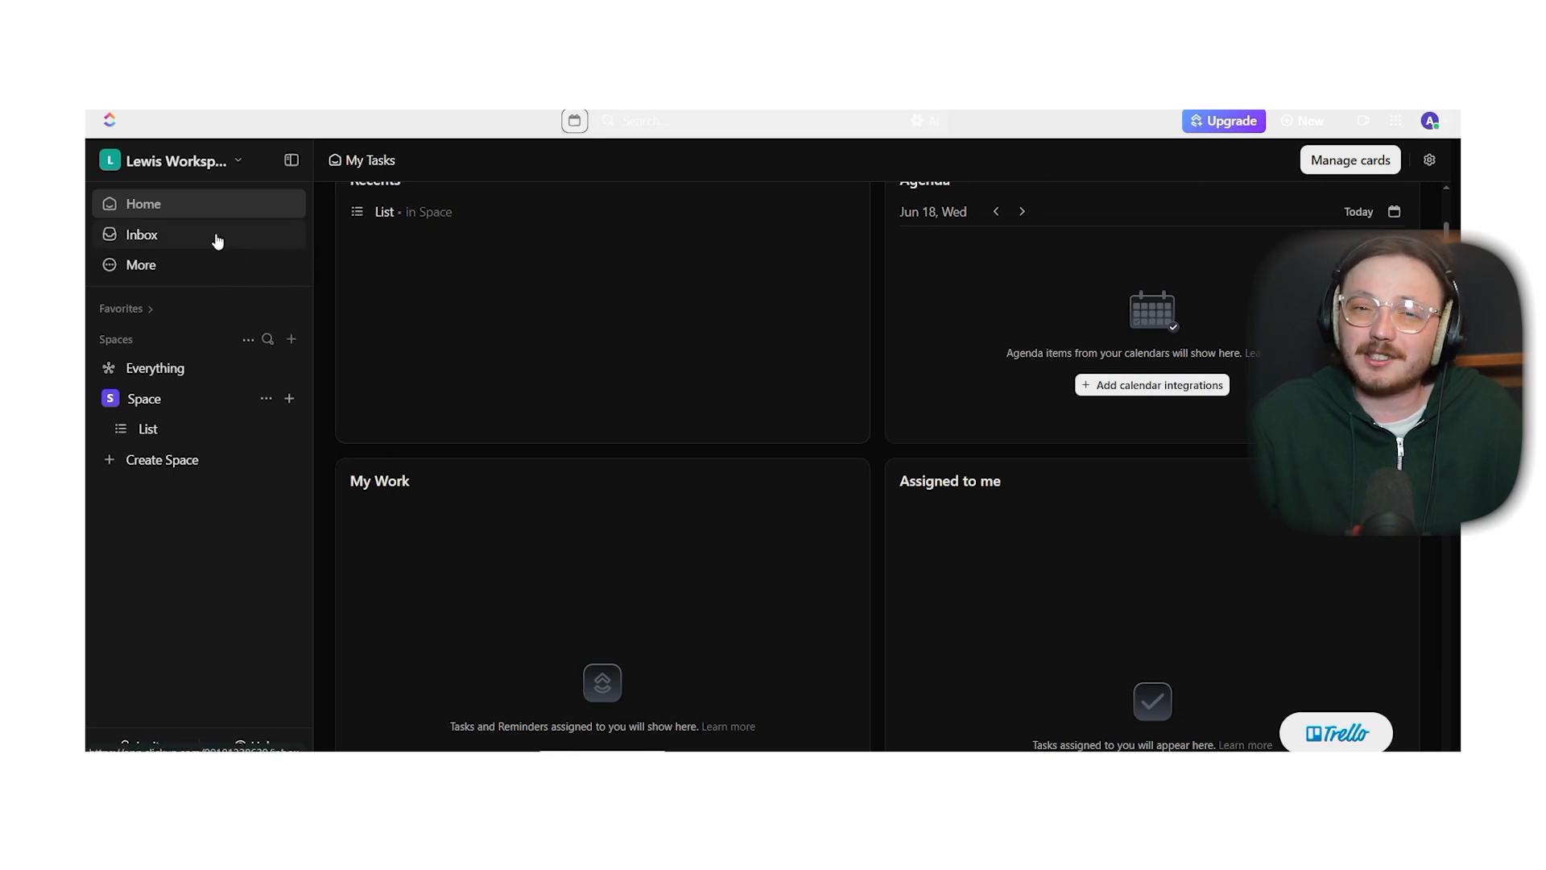
pyautogui.click(216, 239)
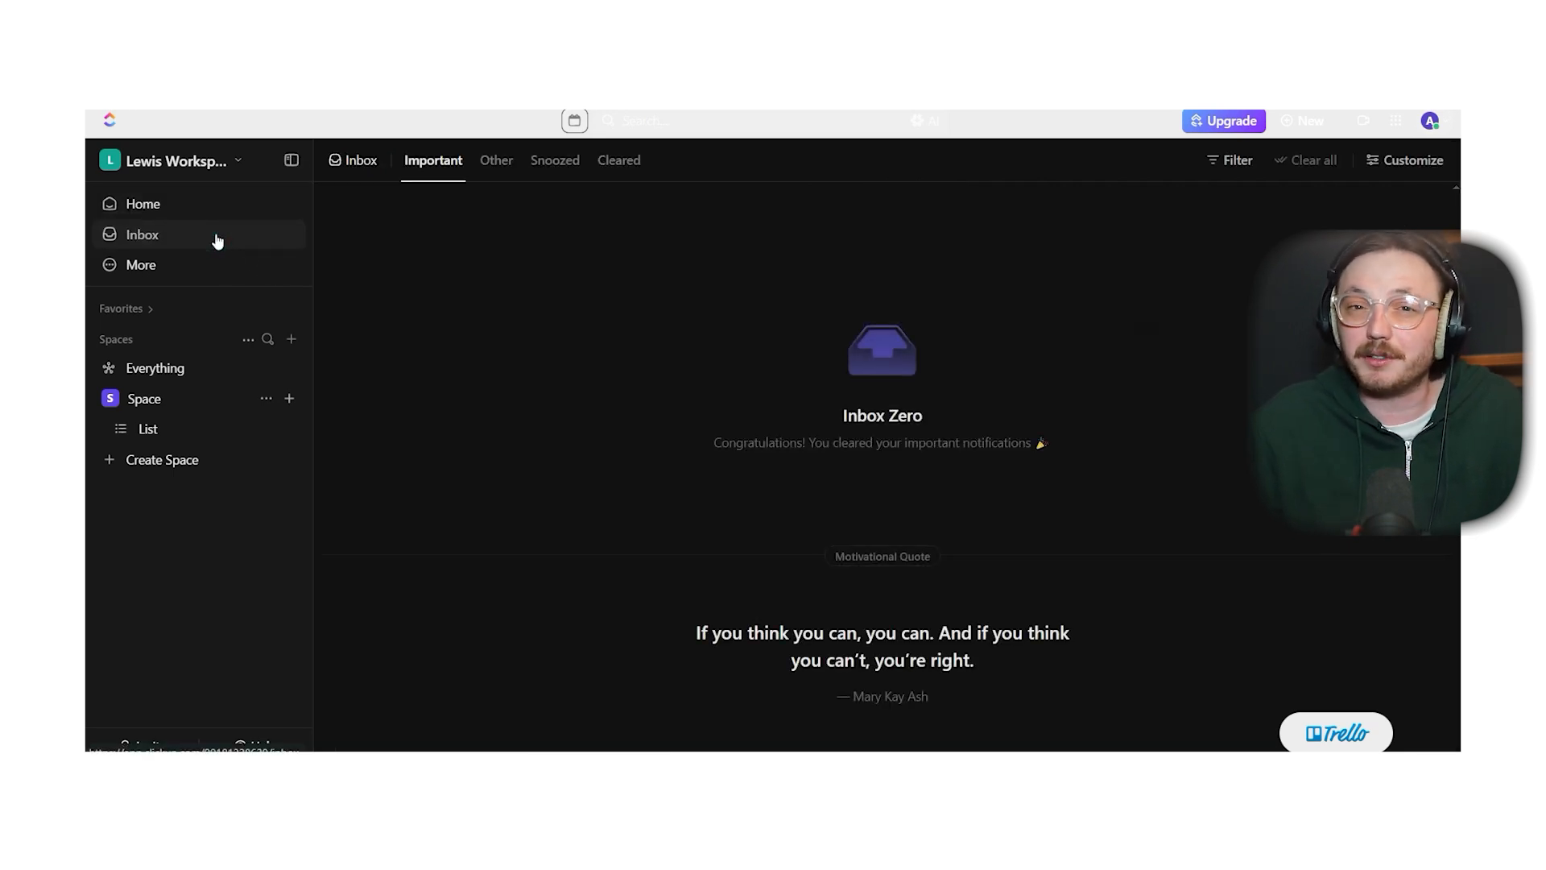
# Step: Reveal the More flyout of extra workspace features, then dismiss it
pyautogui.click(221, 265)
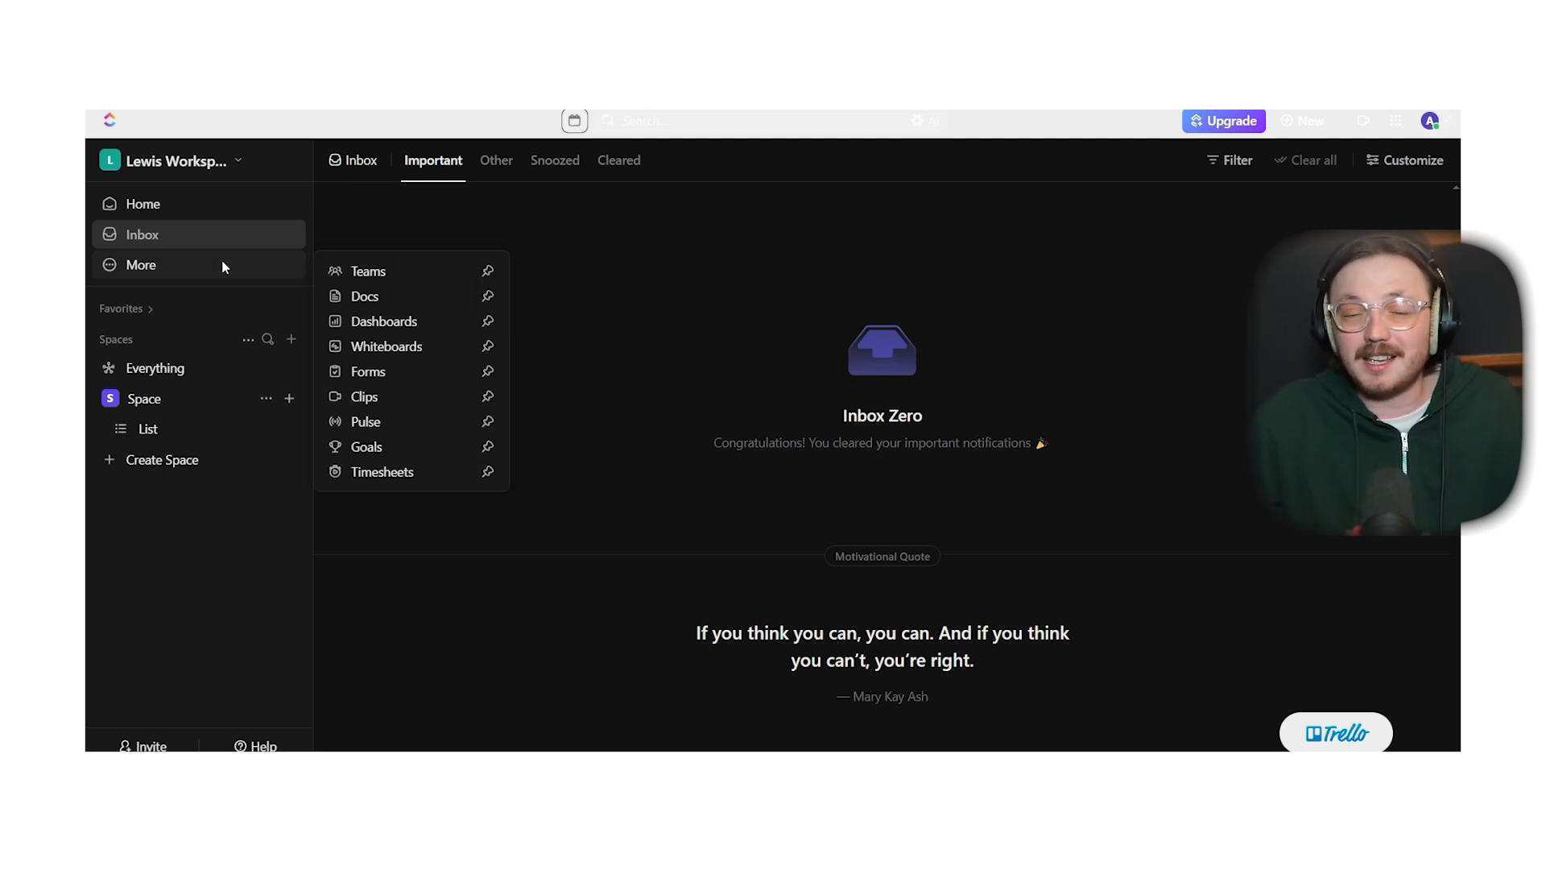
pyautogui.click(223, 484)
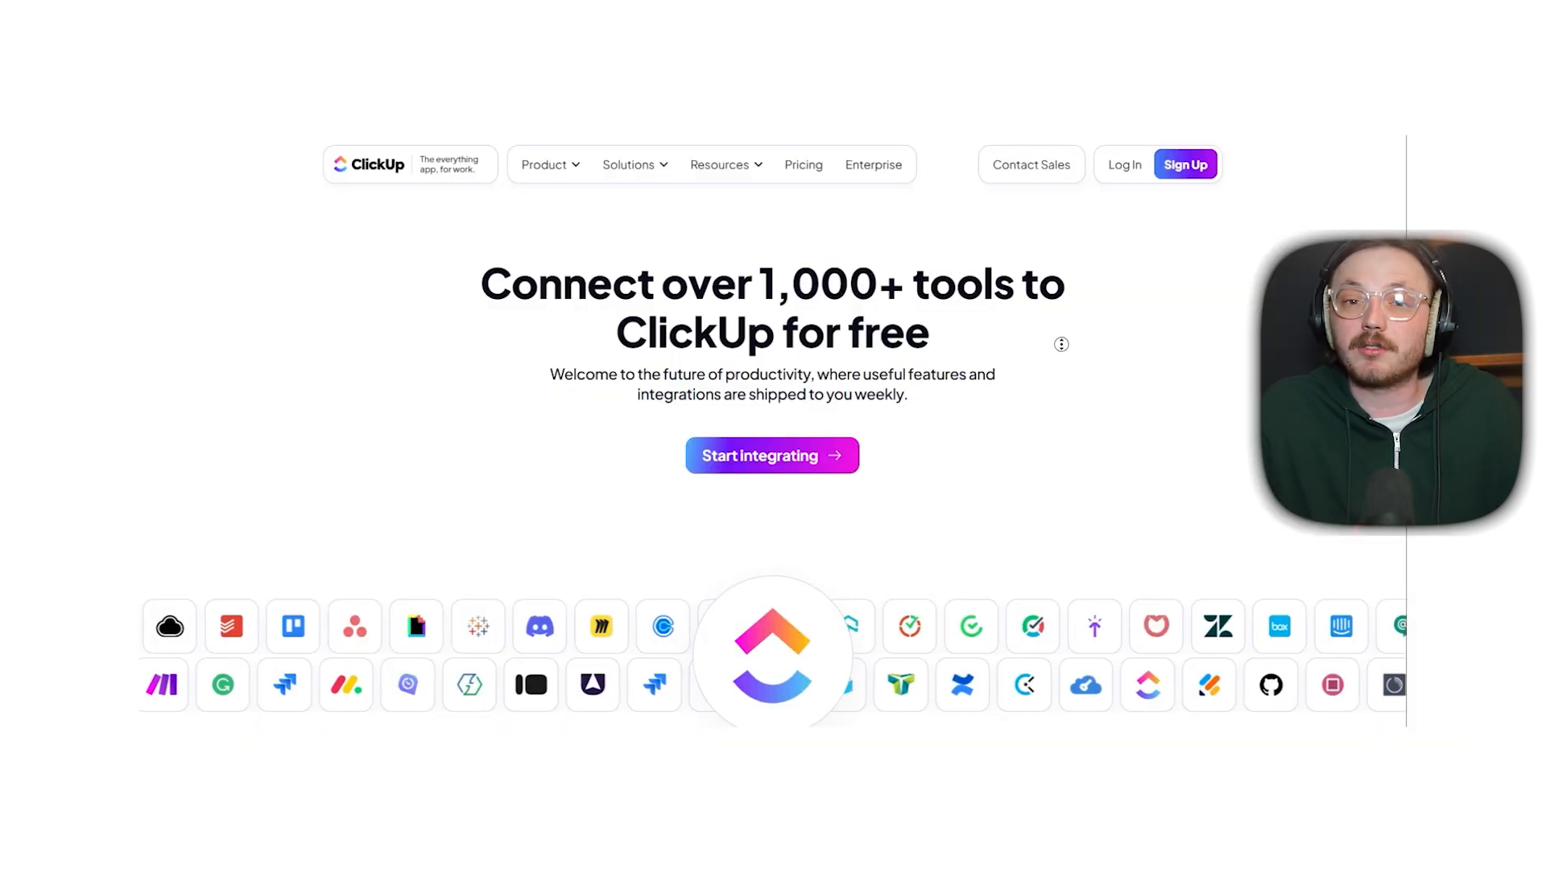
pyautogui.scroll(-1, 1055, 400)
pyautogui.scroll(-1, 1053, 399)
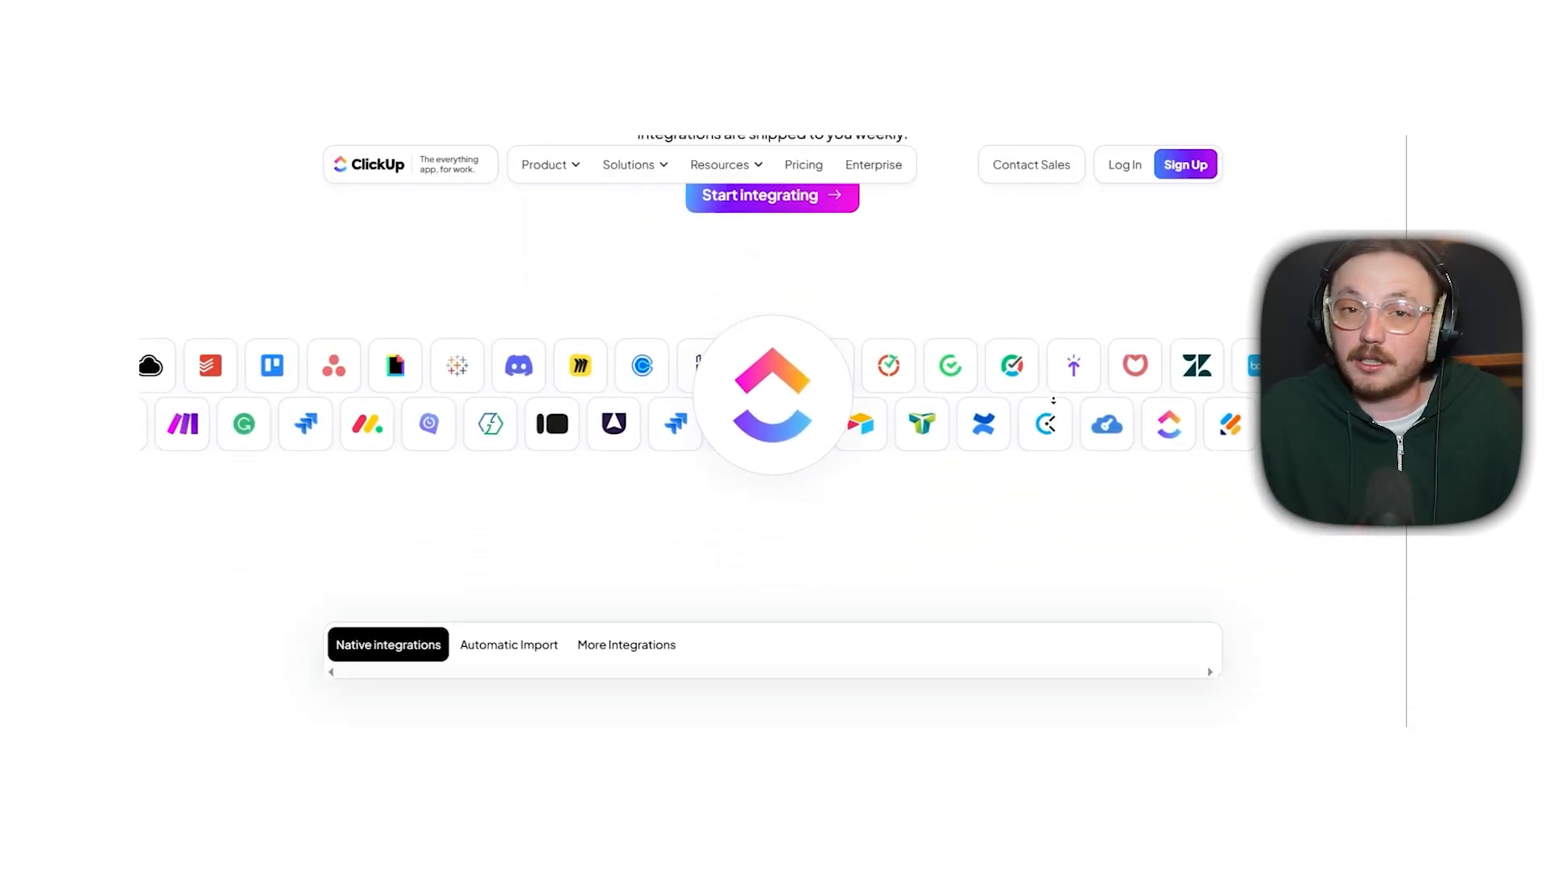
pyautogui.scroll(-1, 1053, 399)
pyautogui.scroll(-4, 1070, 414)
pyautogui.scroll(-1, 1070, 413)
pyautogui.scroll(3, 1081, 398)
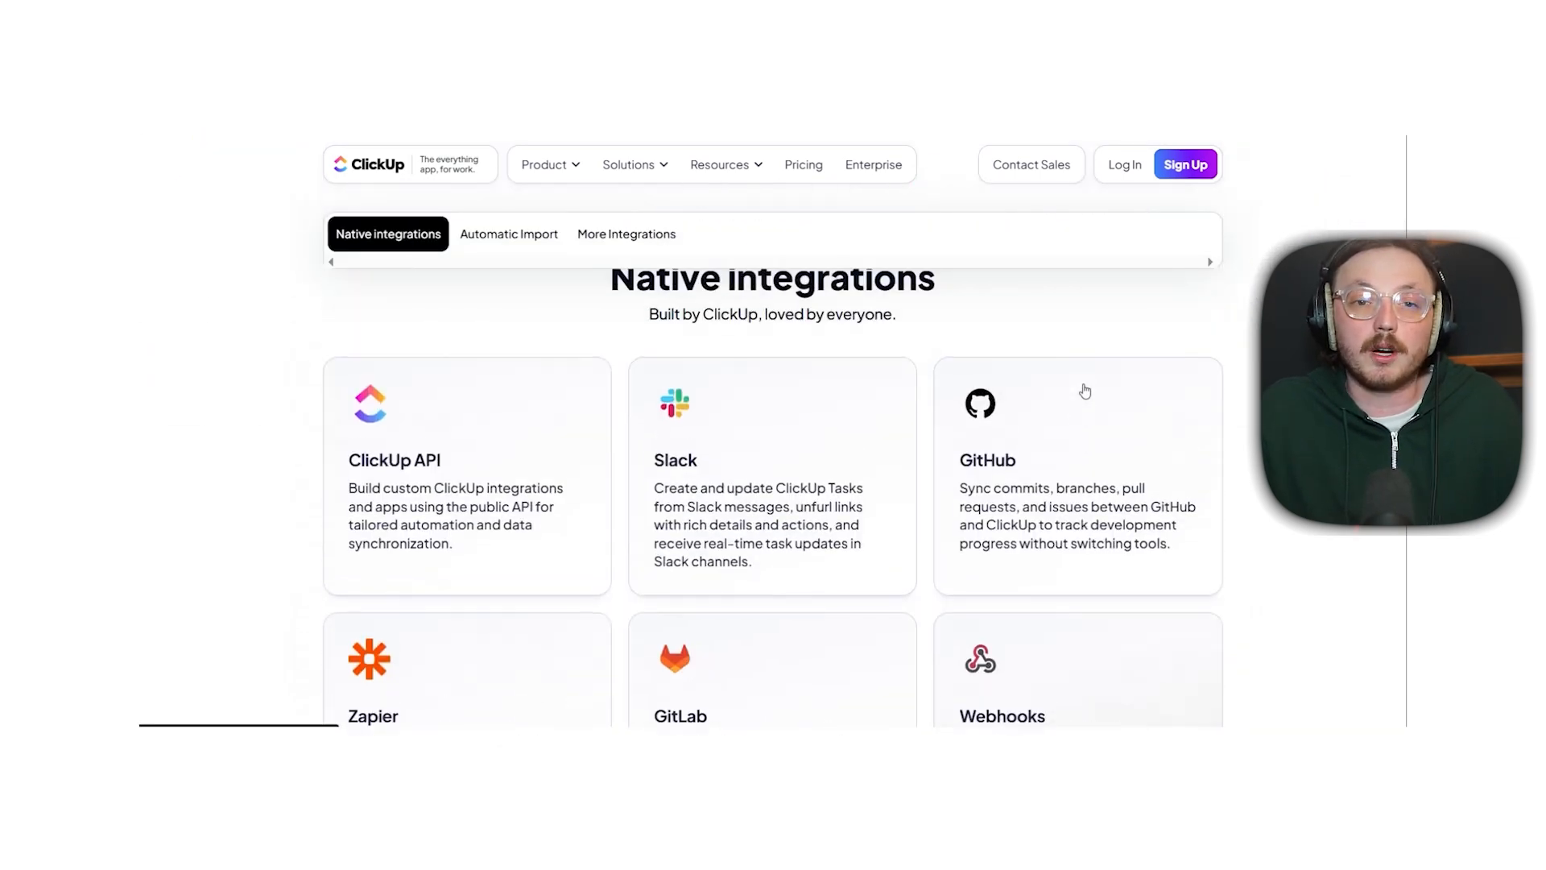
pyautogui.scroll(-2, 1155, 418)
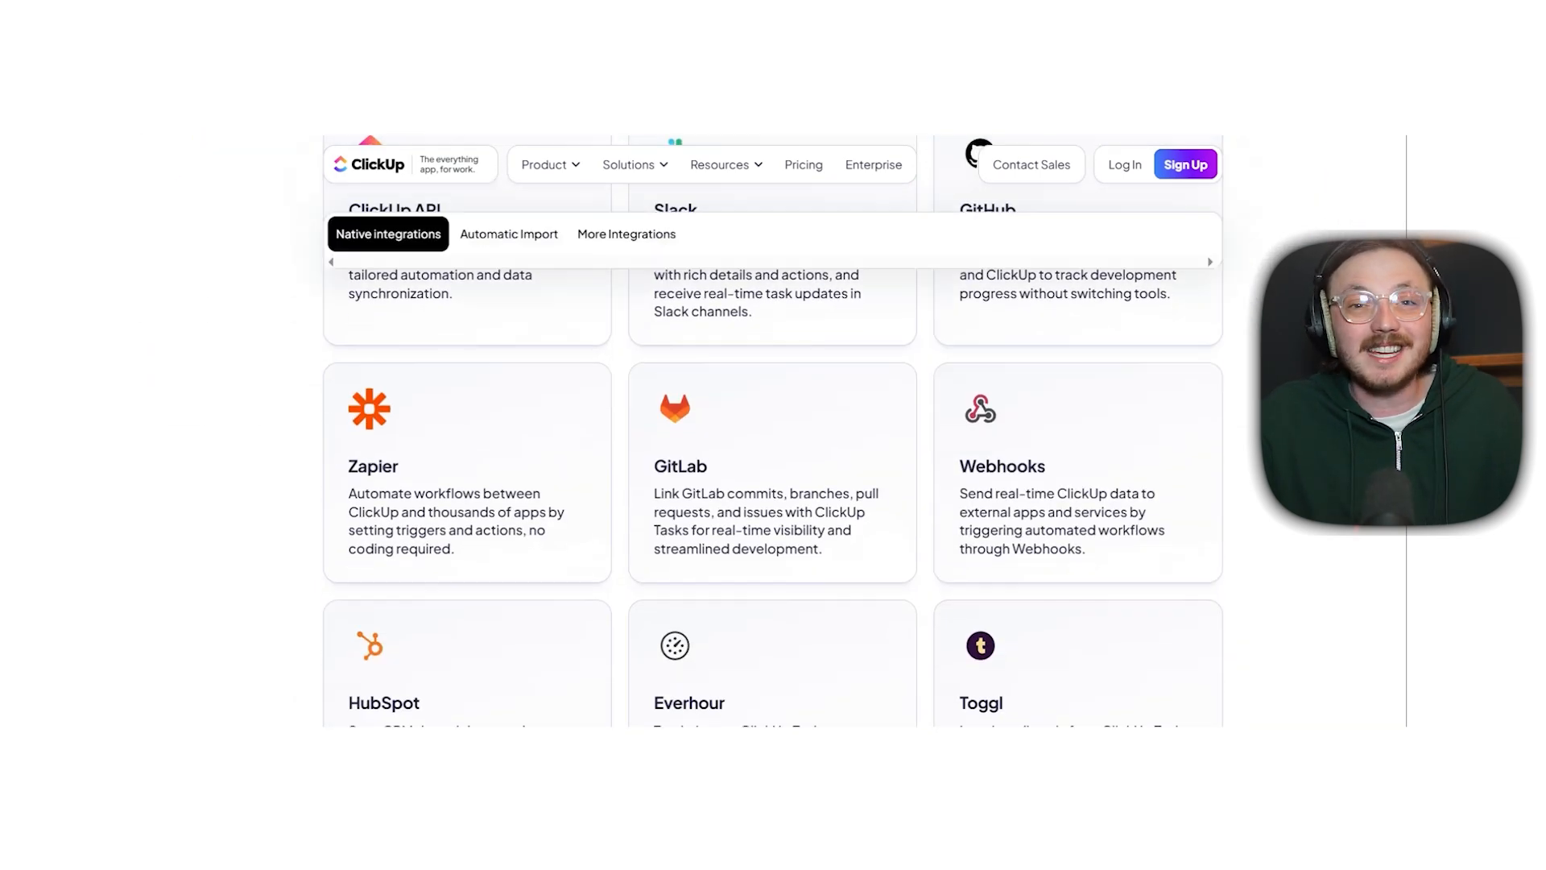
pyautogui.scroll(-2, 773, 483)
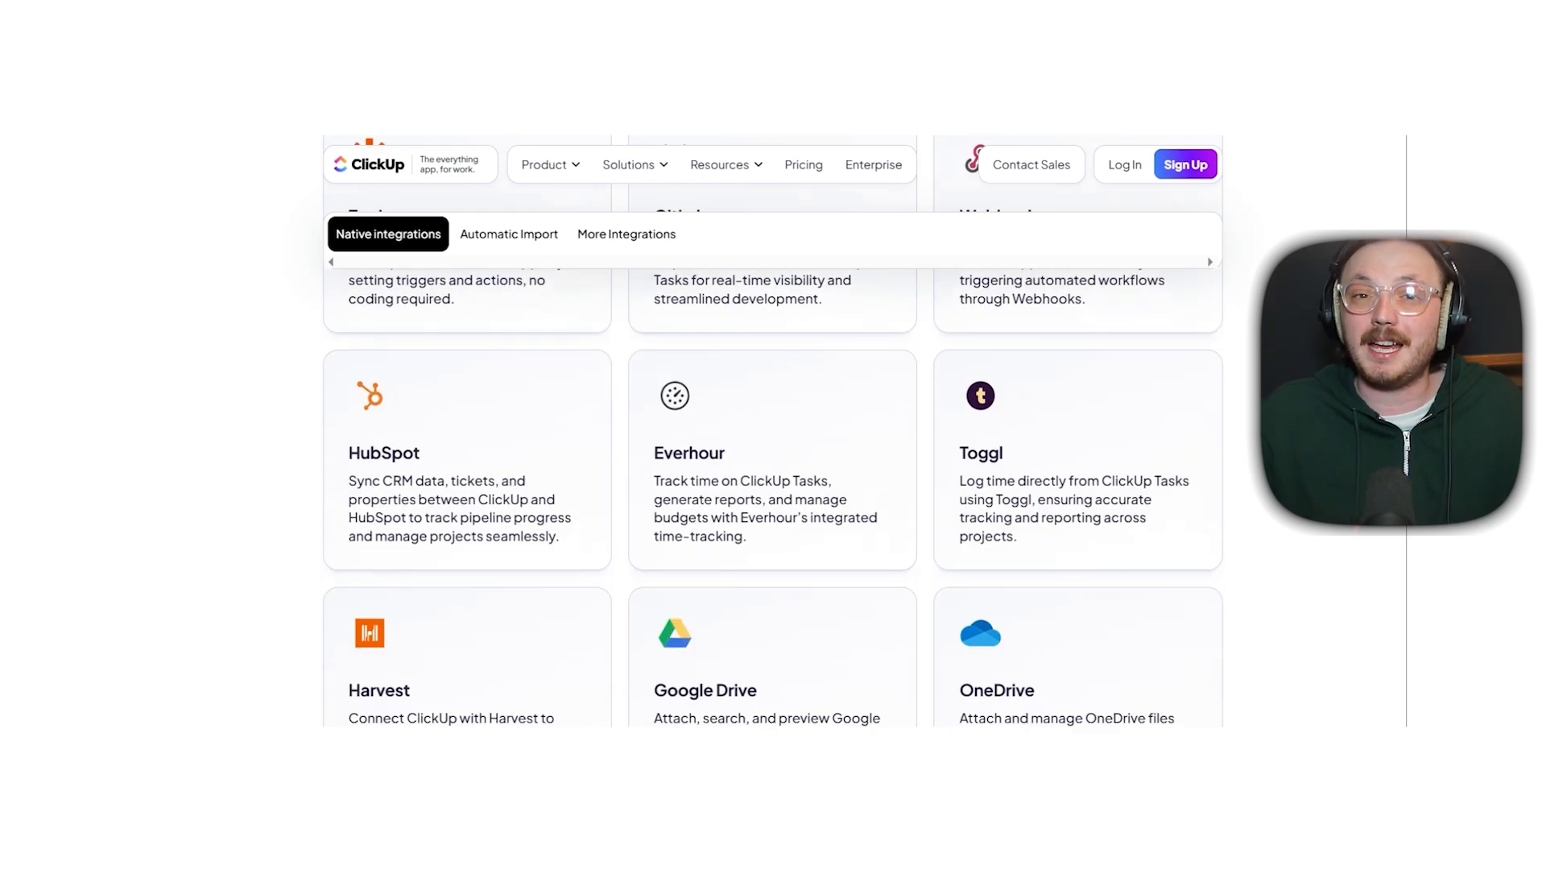
pyautogui.scroll(-1, 774, 483)
pyautogui.scroll(-2, 774, 483)
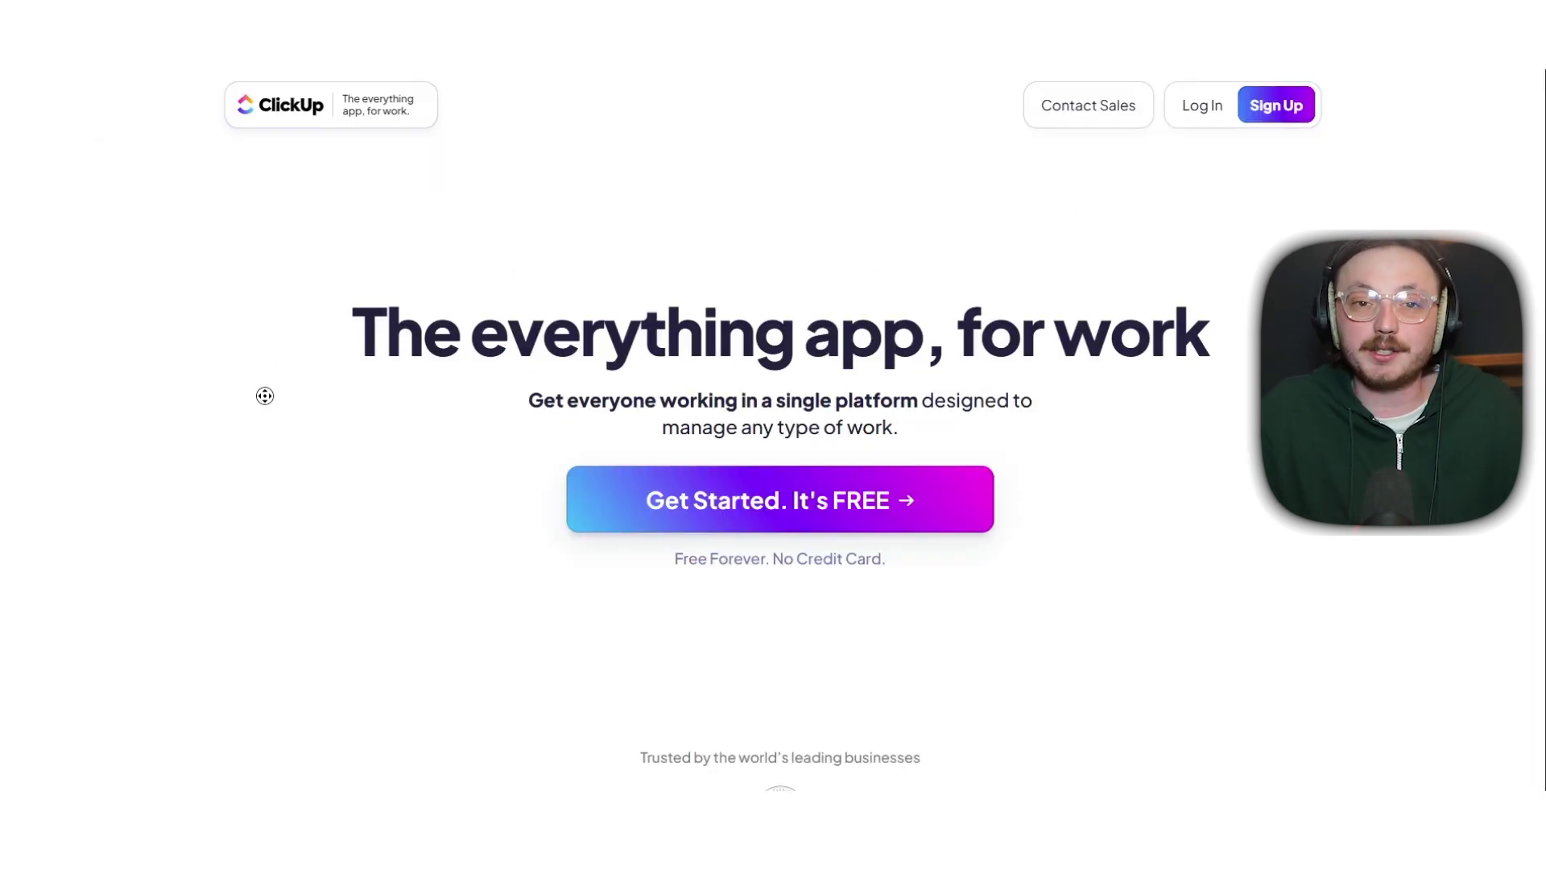
pyautogui.scroll(-5, 260, 387)
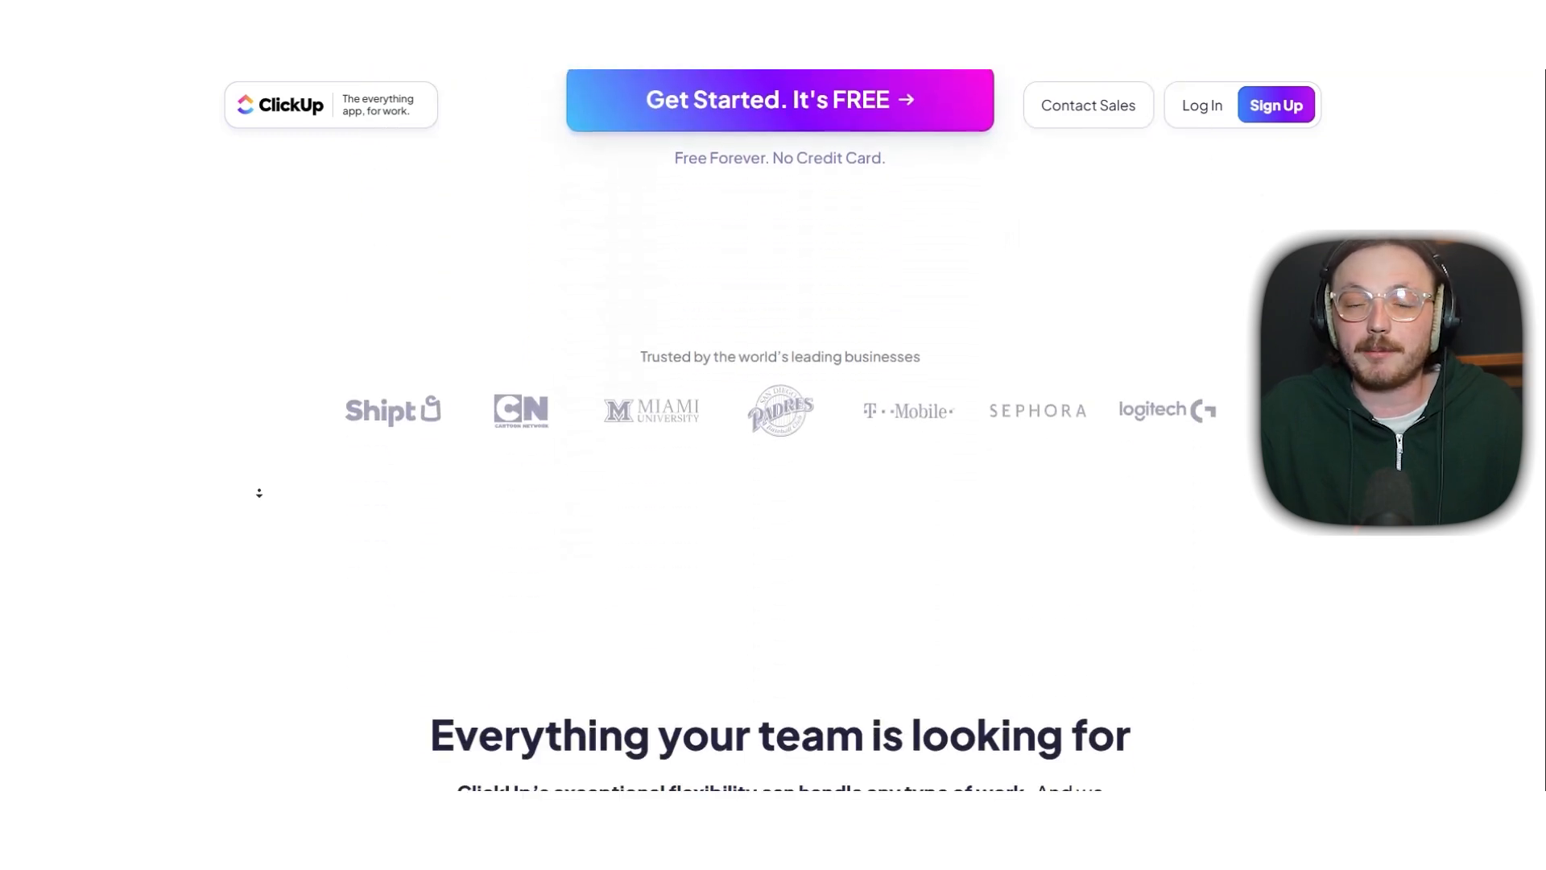
pyautogui.scroll(-5, 259, 492)
pyautogui.scroll(-3, 259, 483)
pyautogui.scroll(-3, 258, 465)
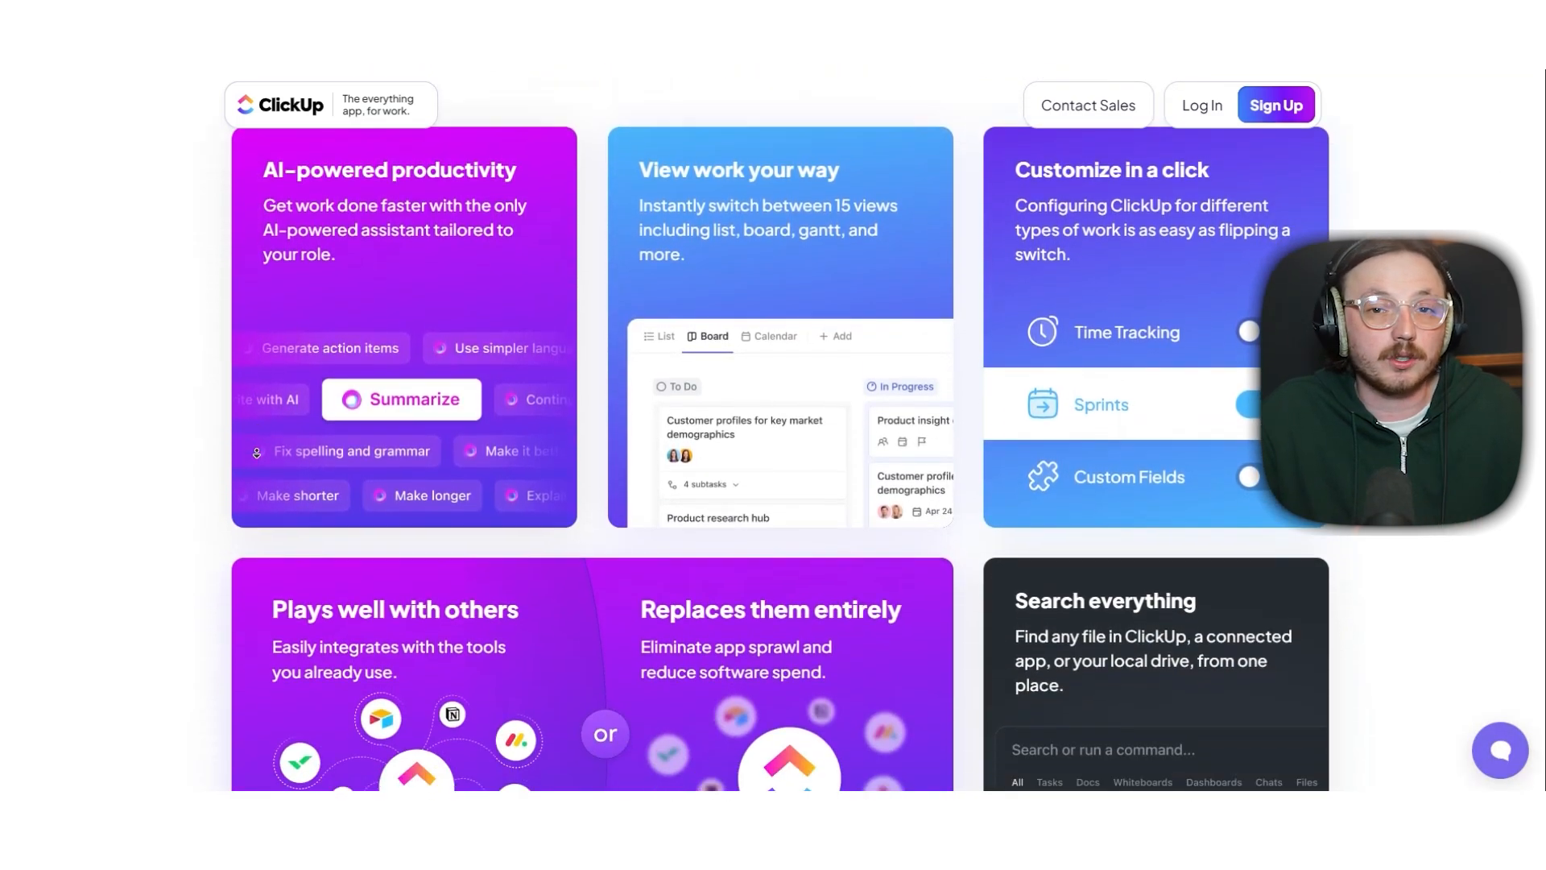
pyautogui.scroll(-2, 257, 452)
pyautogui.scroll(-3, 259, 459)
pyautogui.scroll(-3, 263, 471)
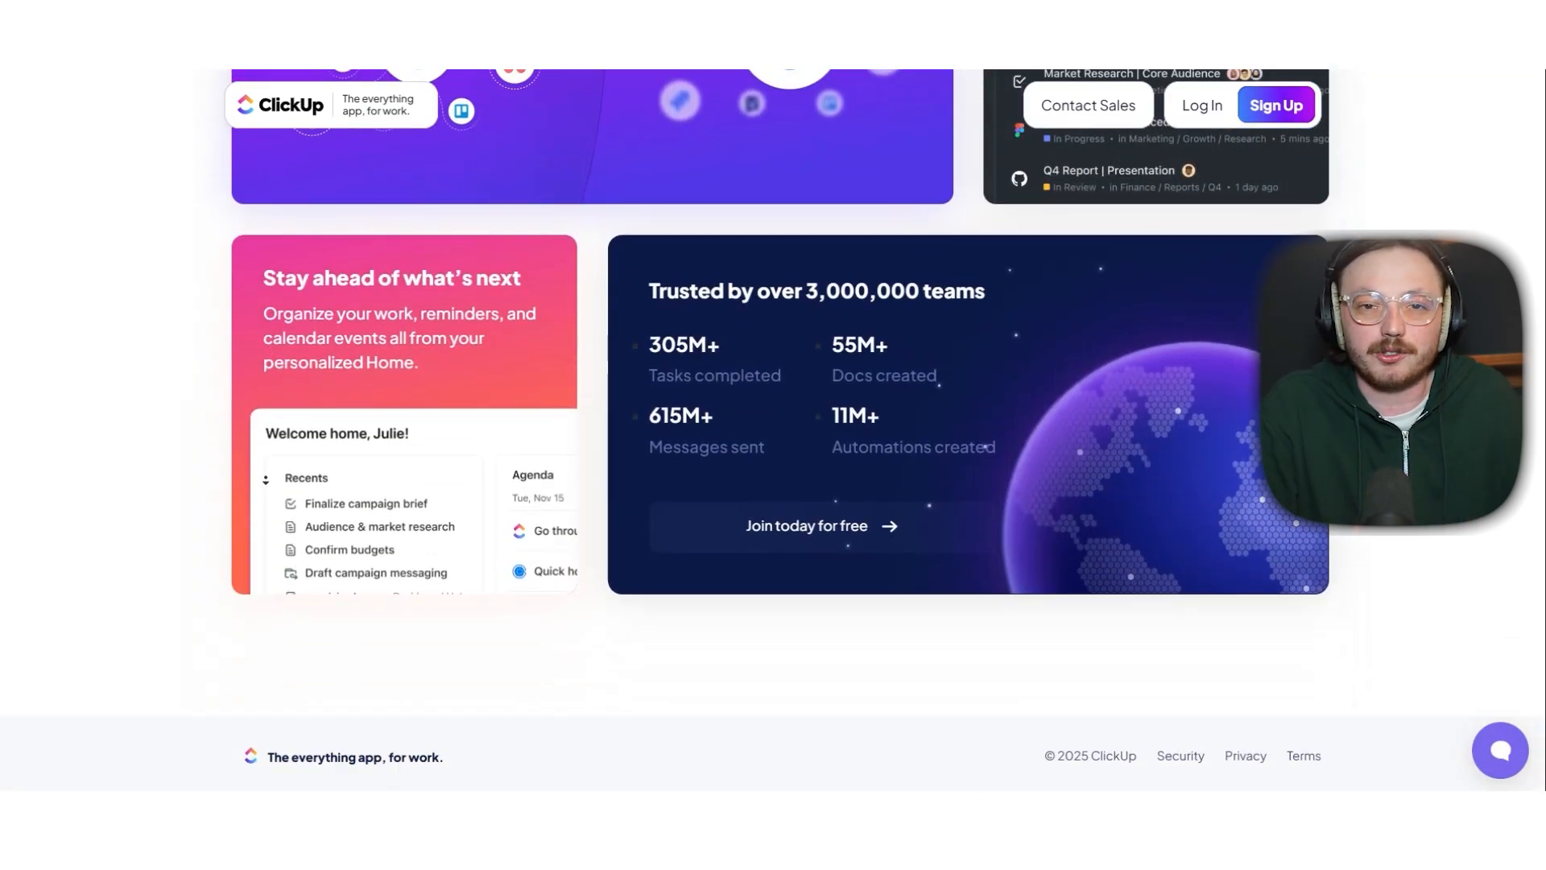
pyautogui.scroll(1, 279, 389)
pyautogui.scroll(3, 276, 296)
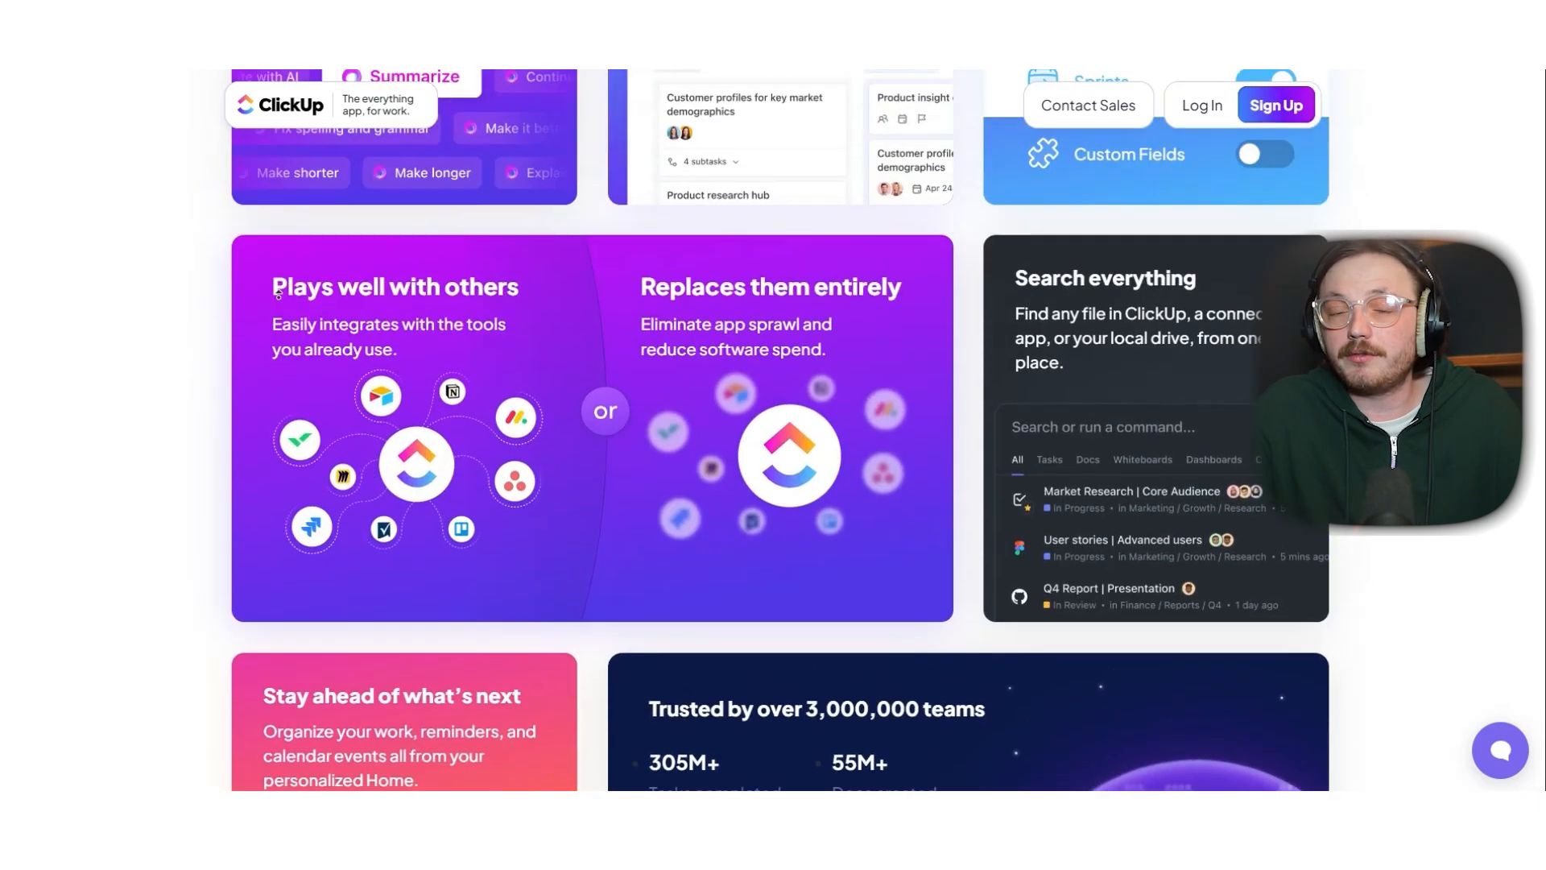
pyautogui.scroll(3, 277, 292)
pyautogui.scroll(2, 279, 294)
pyautogui.scroll(3, 282, 293)
pyautogui.scroll(2, 287, 295)
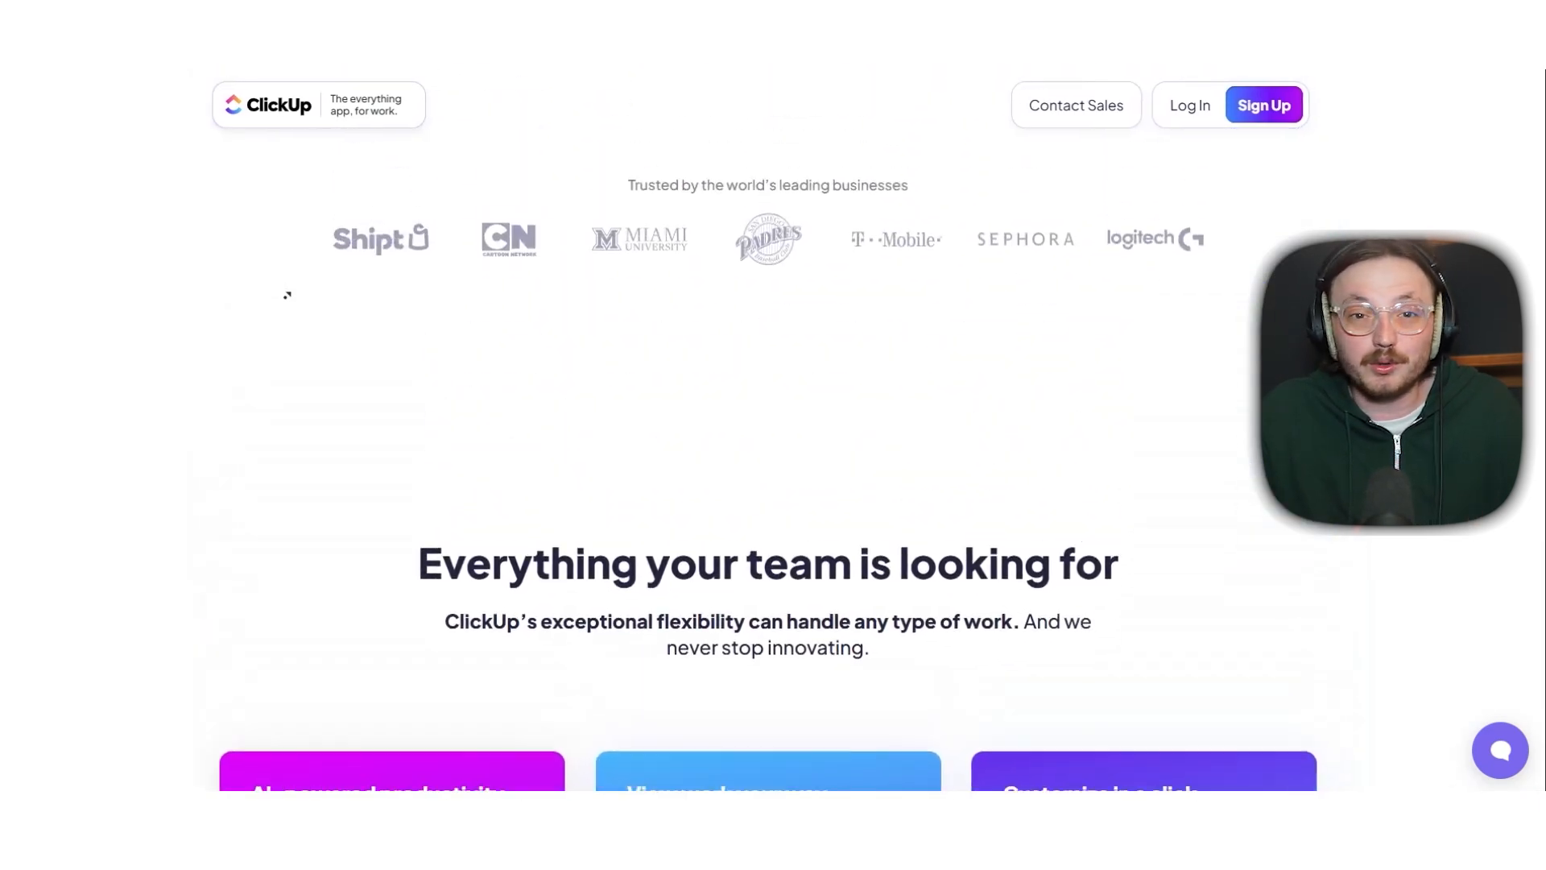
pyautogui.scroll(2, 291, 270)
pyautogui.scroll(2, 290, 259)
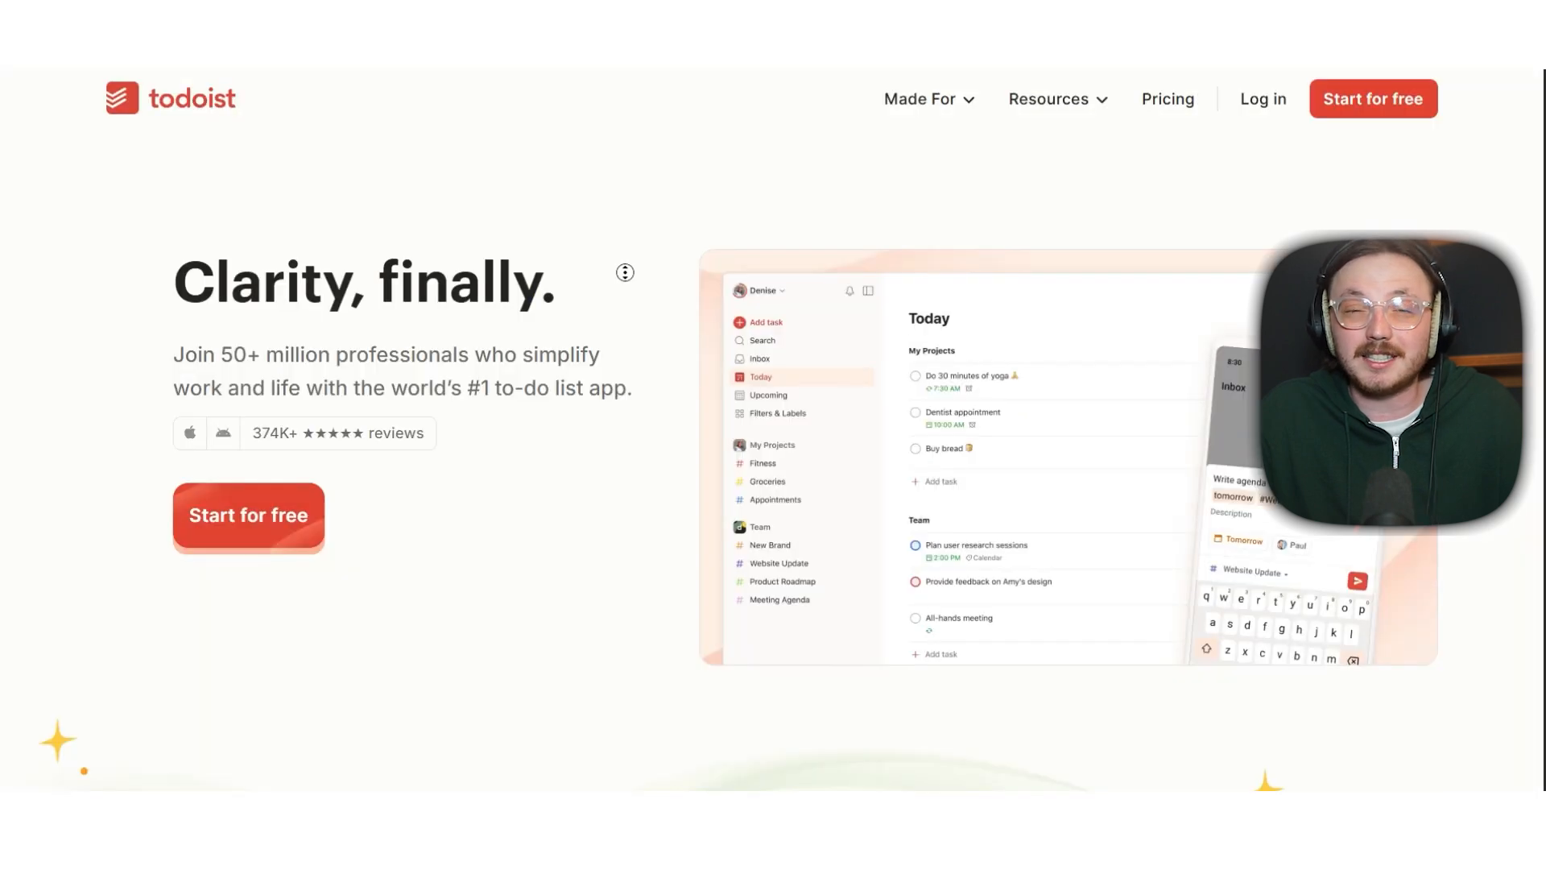
pyautogui.scroll(-1, 624, 318)
pyautogui.scroll(-2, 624, 351)
pyautogui.scroll(-2, 625, 352)
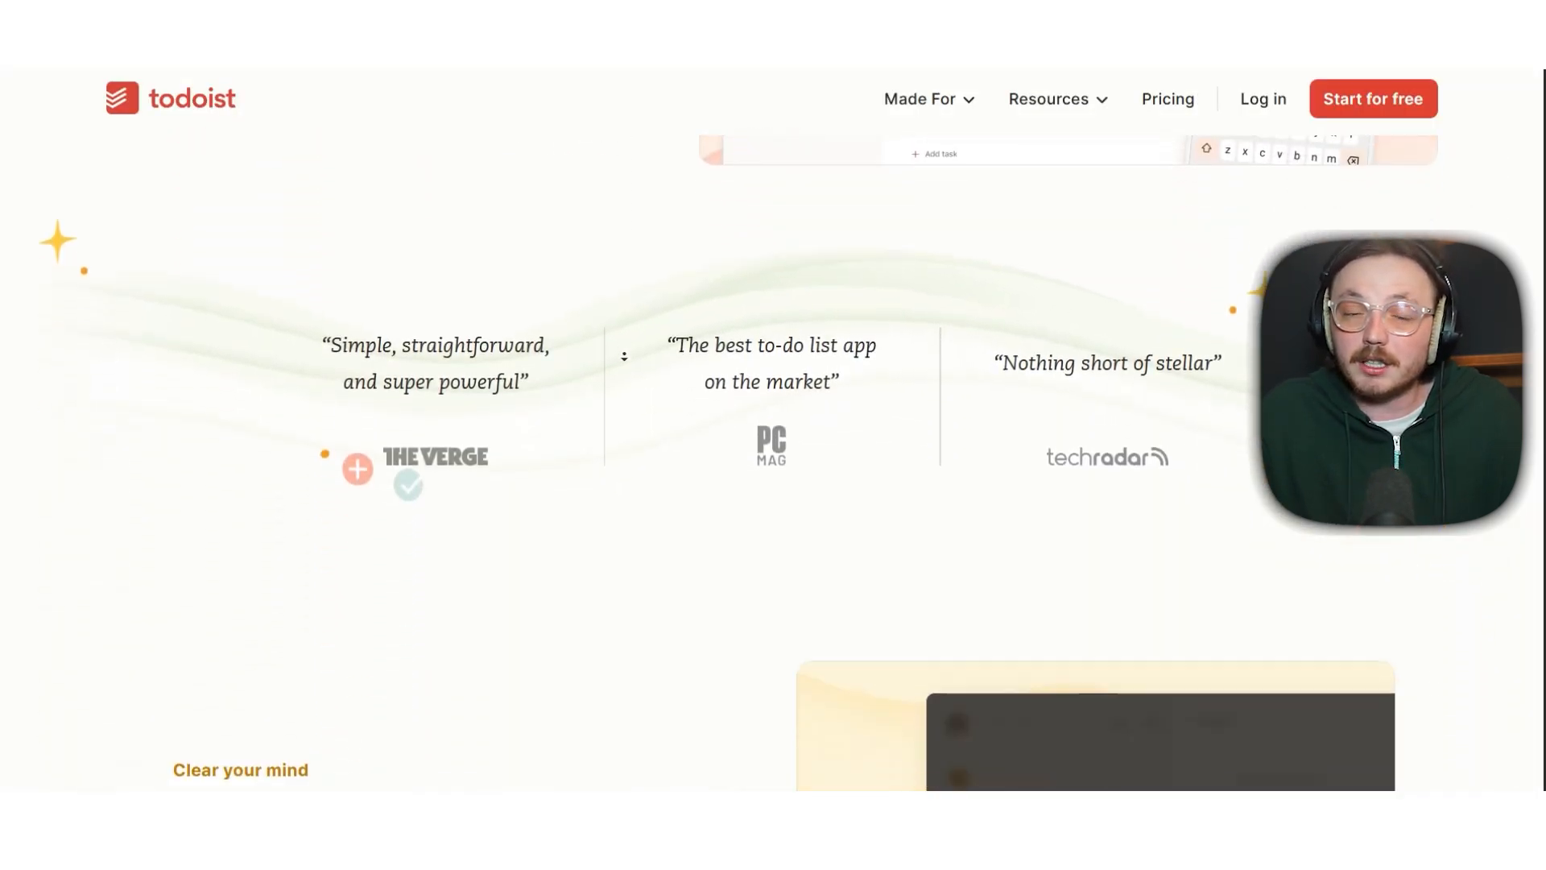
pyautogui.scroll(-2, 625, 356)
pyautogui.scroll(-2, 617, 345)
pyautogui.scroll(-1, 617, 347)
pyautogui.scroll(-1, 619, 348)
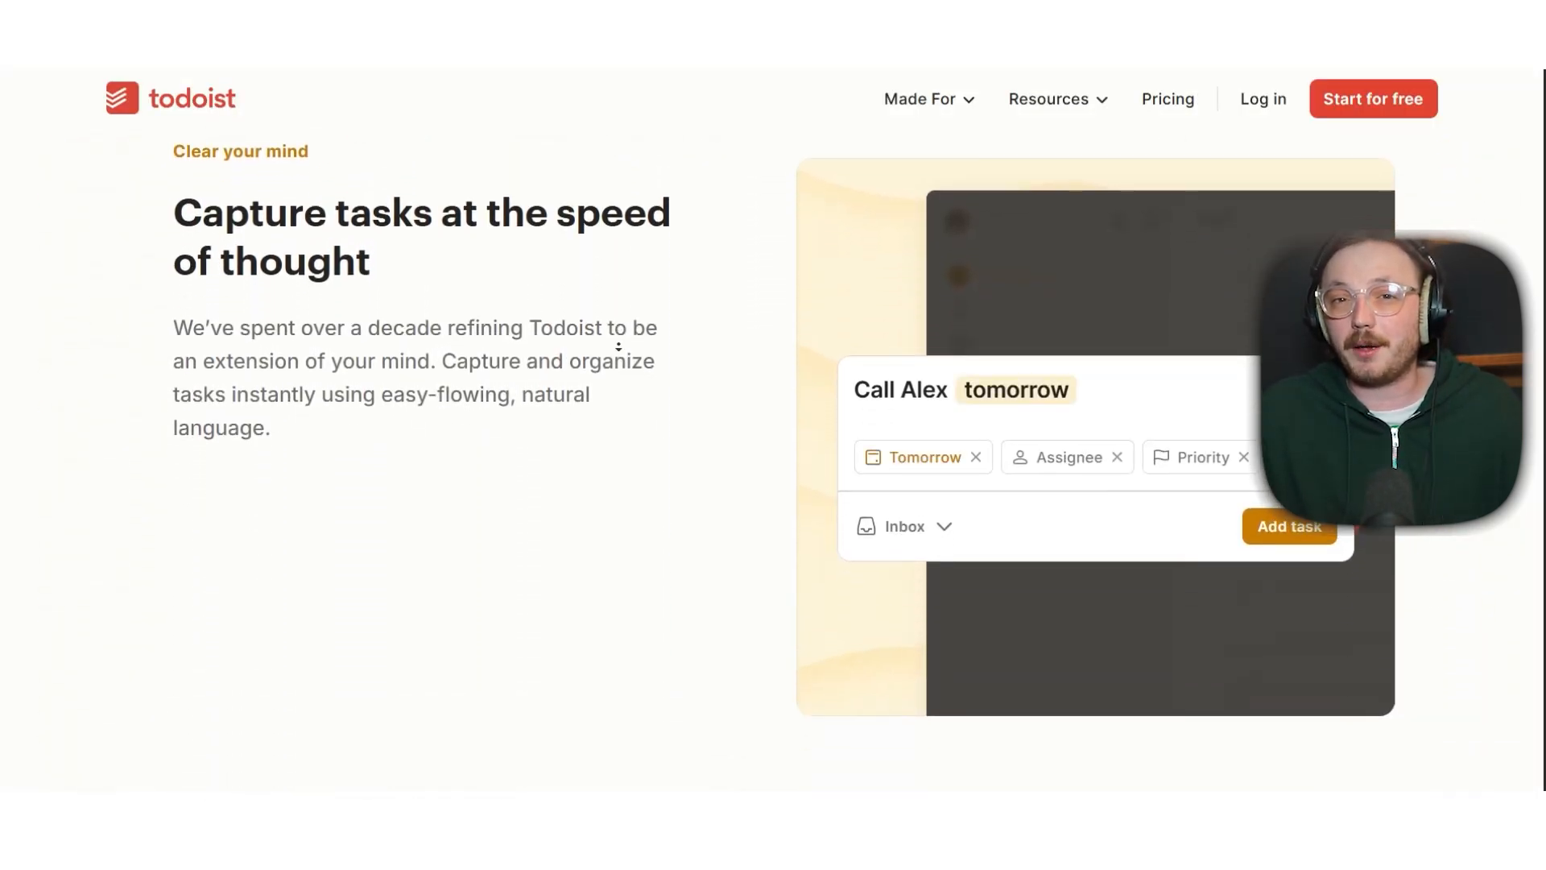
pyautogui.scroll(-1, 618, 349)
pyautogui.scroll(-2, 632, 362)
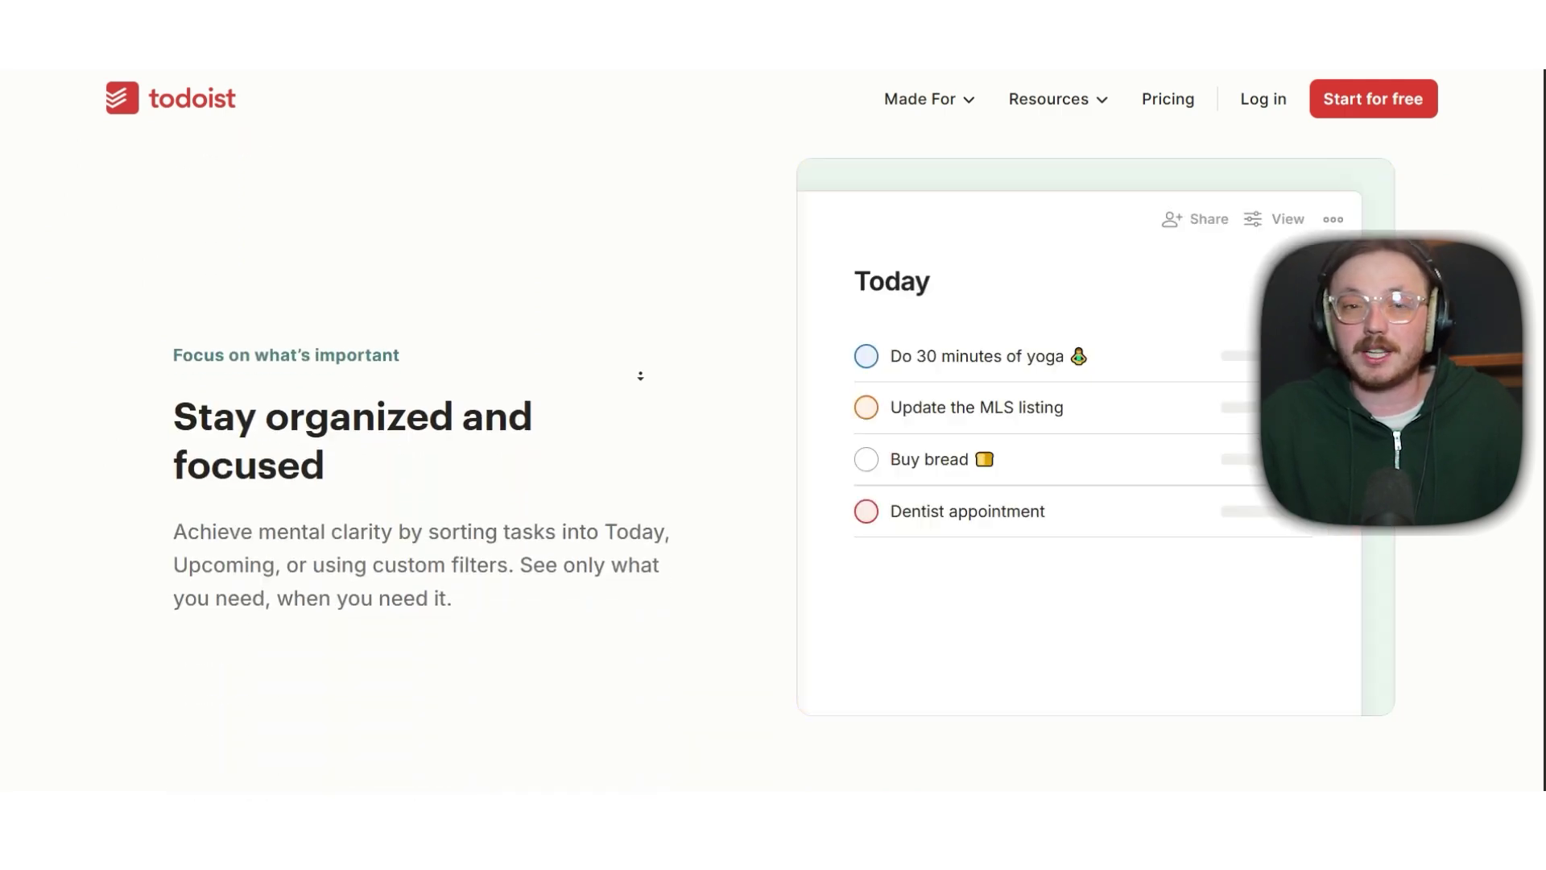
pyautogui.scroll(-2, 639, 373)
pyautogui.scroll(-2, 636, 356)
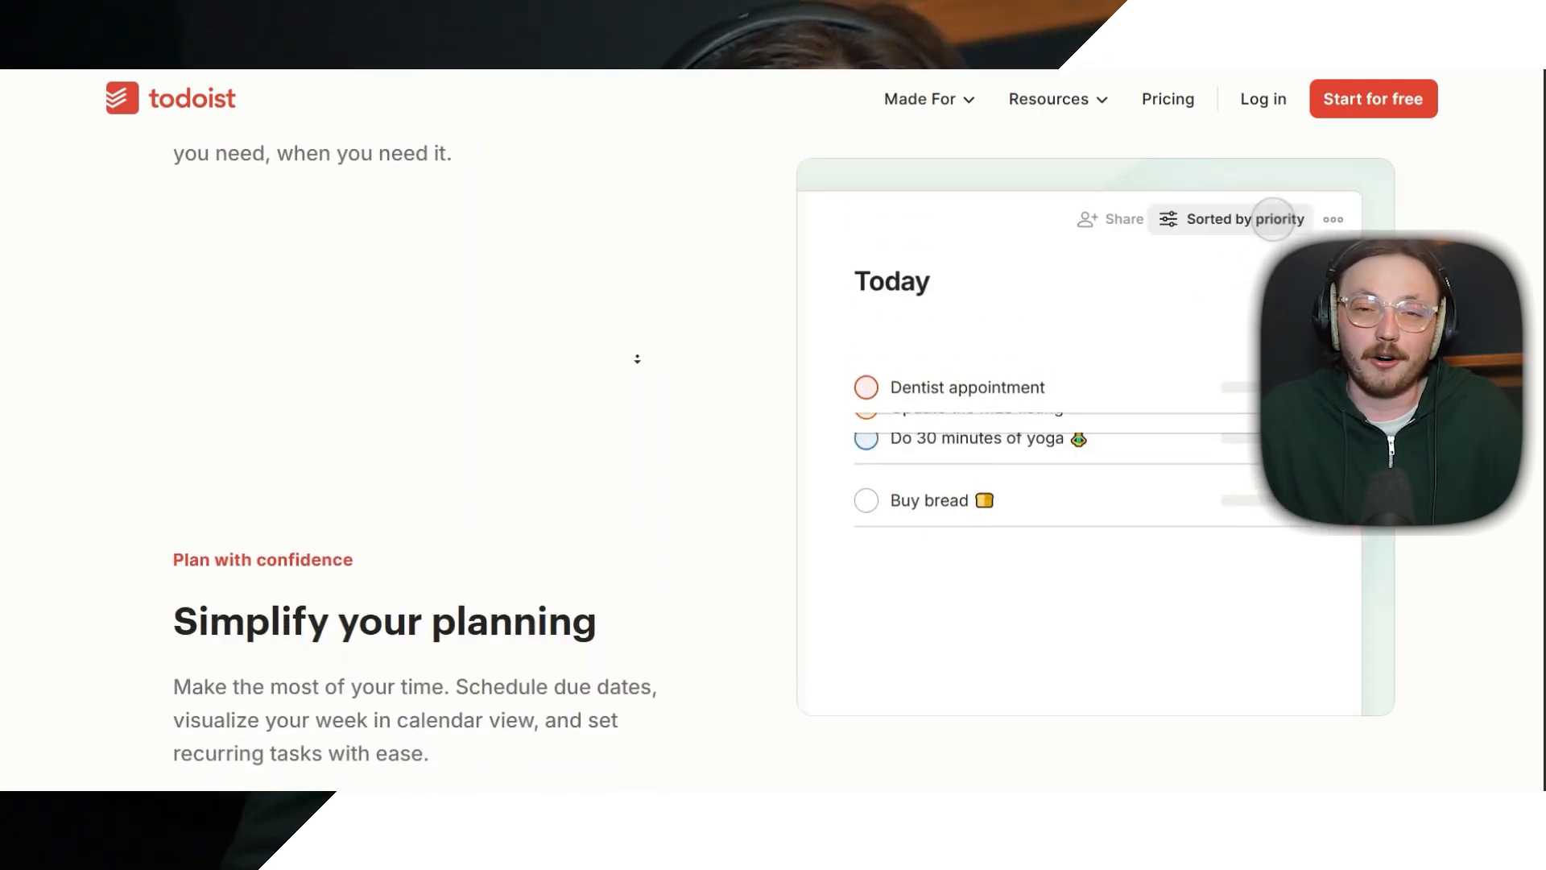